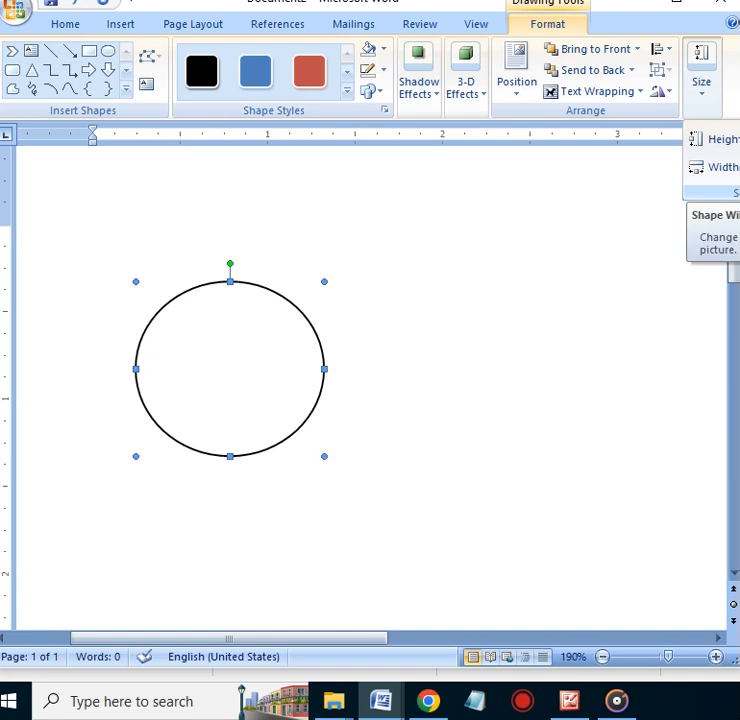
Narrow the selected oval into an even circle and give it an orange fill with a matching orange outline.
{"action": "left_click", "coordinate": [738, 171]}
{"action": "left_click", "coordinate": [277, 366]}
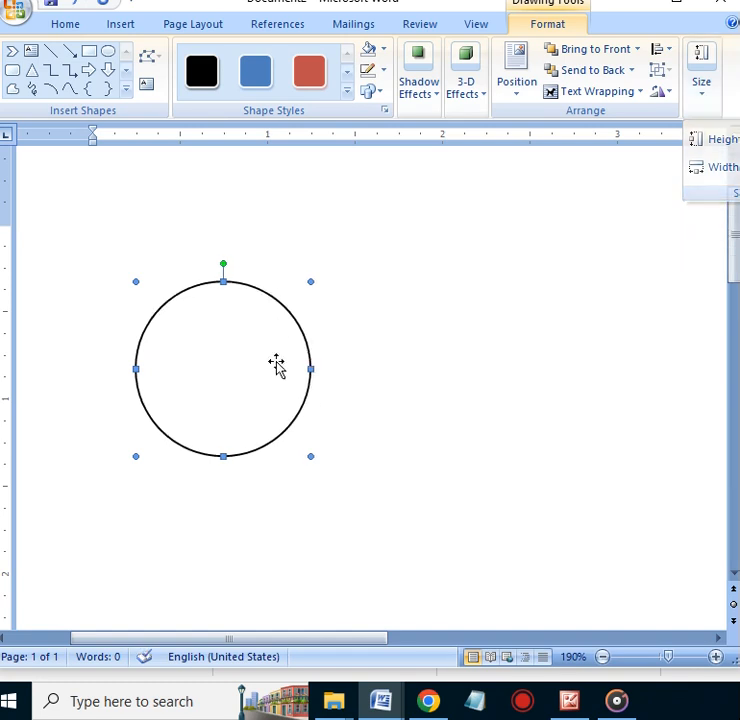
{"action": "left_click", "coordinate": [385, 49]}
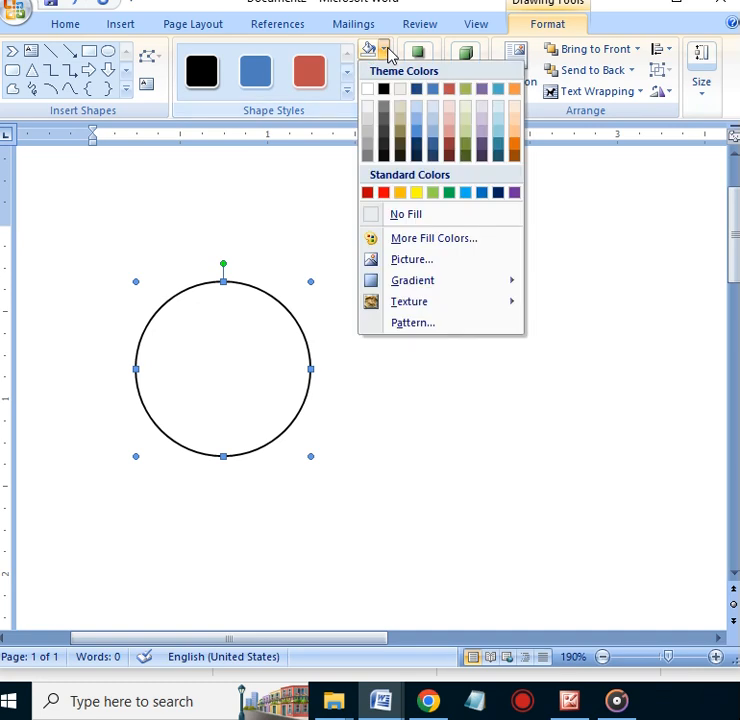
{"action": "left_click", "coordinate": [516, 93]}
{"action": "left_click", "coordinate": [384, 71]}
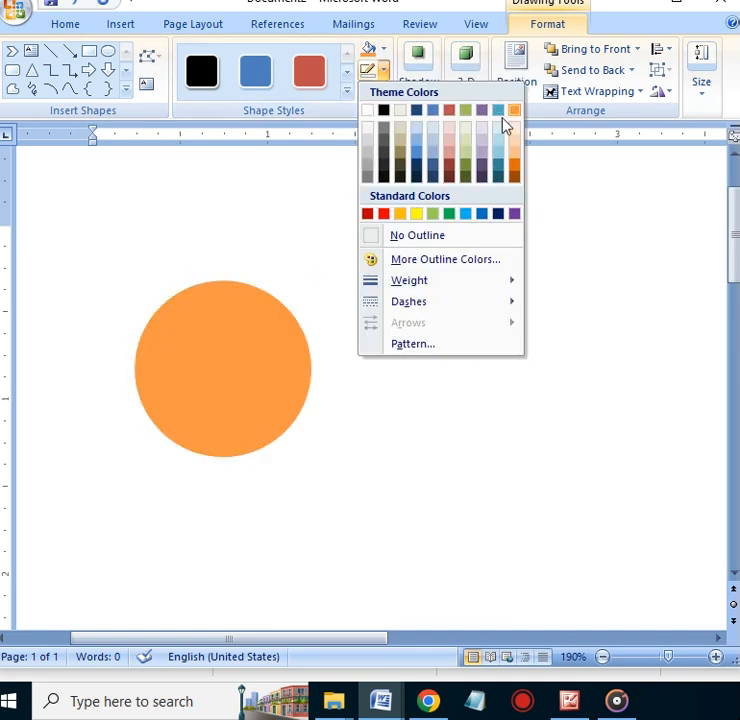
{"action": "left_click", "coordinate": [513, 111]}
Draw a second oval over the orange circle and enlarge it to an even circle about 0.9 inch across.
{"action": "left_click", "coordinate": [108, 51]}
{"action": "left_click_drag", "start_coordinate": [175, 316], "coordinate": [284, 422]}
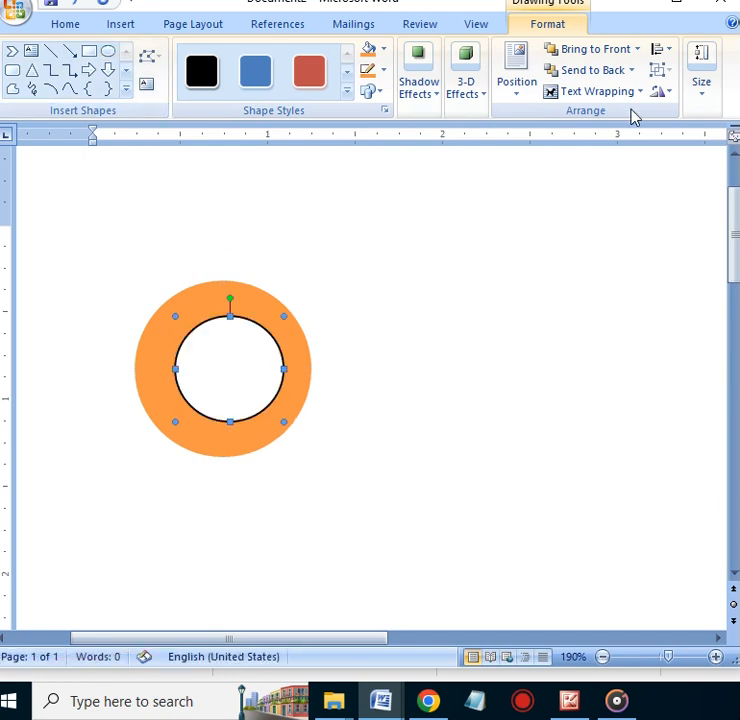
{"action": "left_click", "coordinate": [712, 98]}
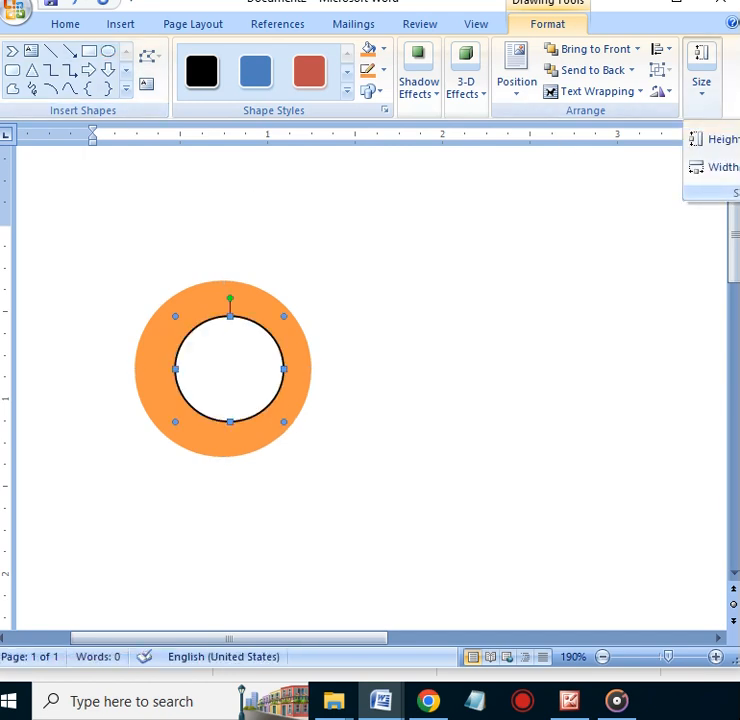
{"action": "left_click", "coordinate": [739, 135]}
{"action": "left_click", "coordinate": [739, 135]}
{"action": "left_click", "coordinate": [739, 135]}
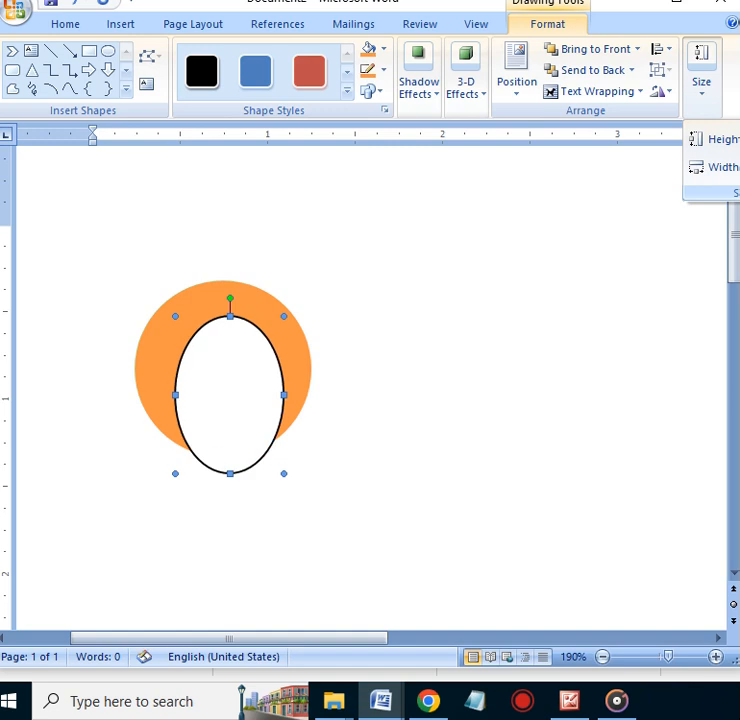
{"action": "left_click", "coordinate": [739, 163]}
{"action": "left_click", "coordinate": [739, 163]}
{"action": "left_click", "coordinate": [739, 163]}
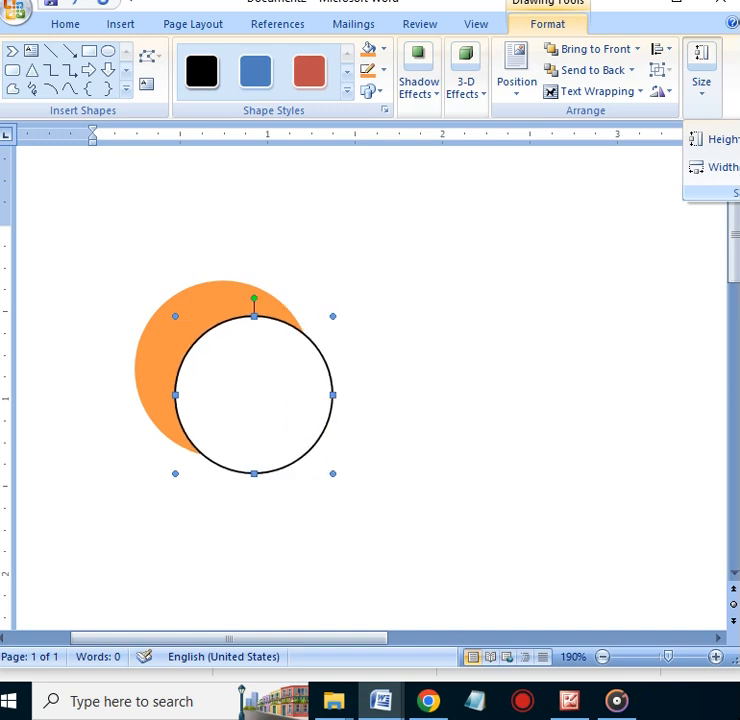
Centre the white circle inside the orange one so an even ring shows, and remove its outline.
{"action": "left_click", "coordinate": [216, 353]}
{"action": "key", "text": "Left"}
{"action": "key", "text": "Left"}
{"action": "key", "text": "Left"}
{"action": "key", "text": "Left"}
{"action": "key", "text": "Left"}
{"action": "key", "text": "Left"}
{"action": "key", "text": "Left"}
{"action": "key", "text": "Up"}
{"action": "key", "text": "Up"}
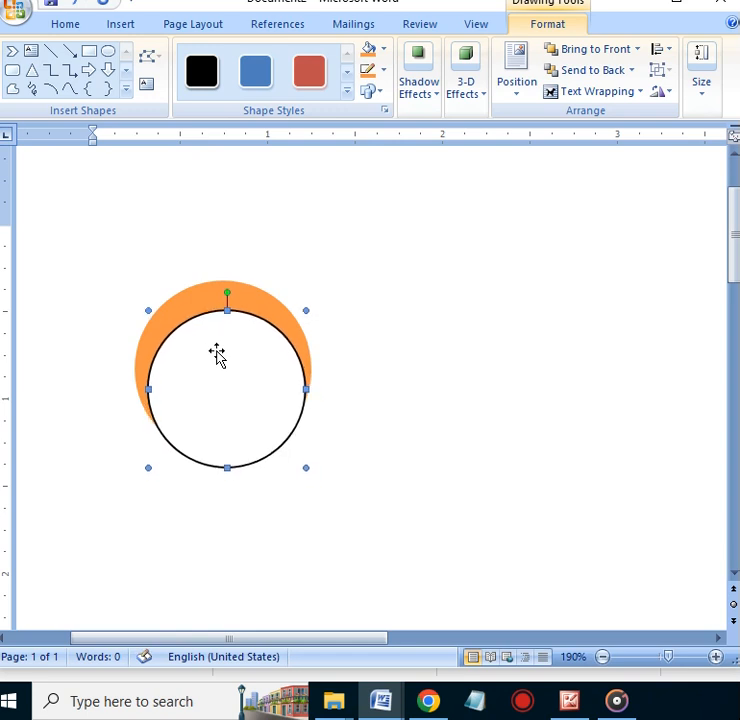
{"action": "key", "text": "Up"}
{"action": "key", "text": "Up"}
{"action": "key", "text": "Up"}
{"action": "key", "text": "Up"}
{"action": "key", "text": "Up"}
{"action": "key", "text": "Left"}
{"action": "key", "text": "Left"}
{"action": "key", "text": "Up"}
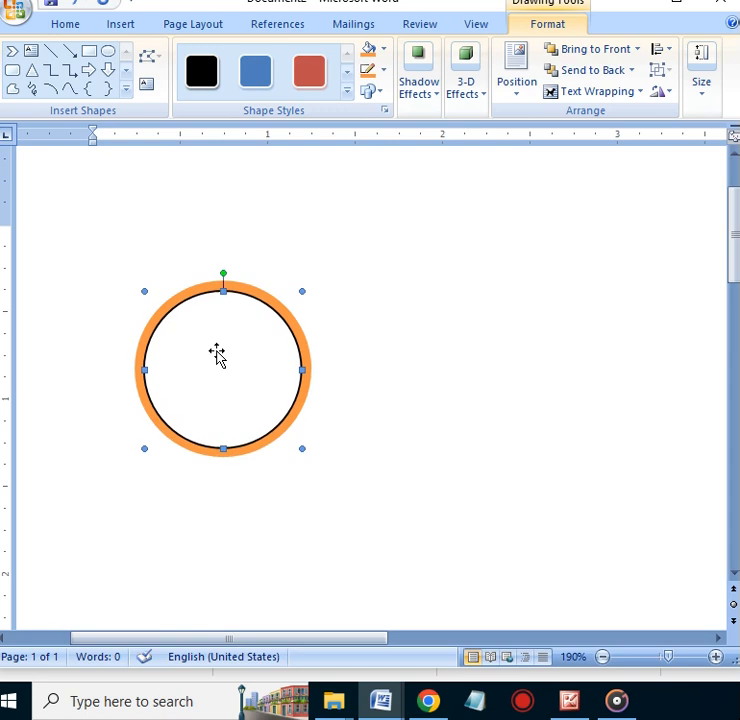
{"action": "key", "text": "Up"}
{"action": "left_click", "coordinate": [384, 72]}
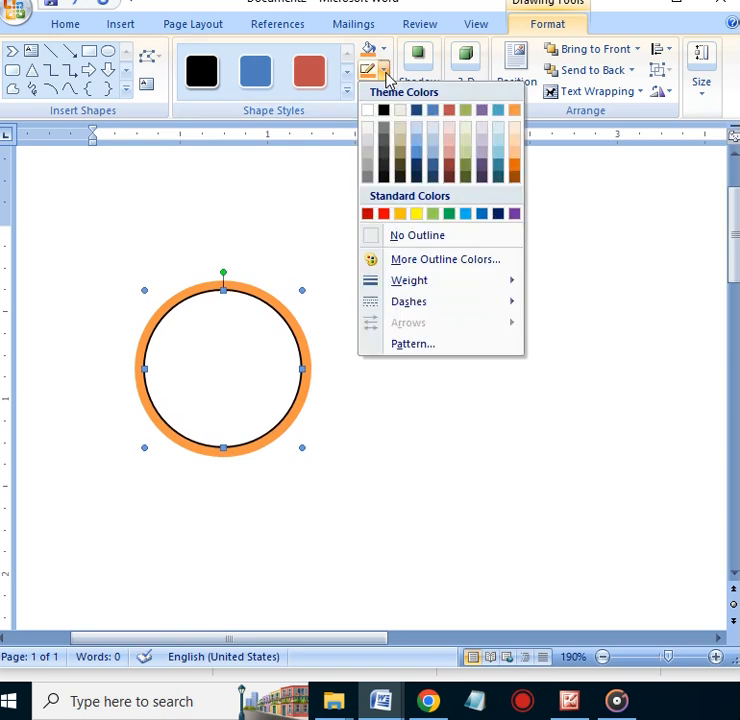
{"action": "left_click", "coordinate": [418, 236]}
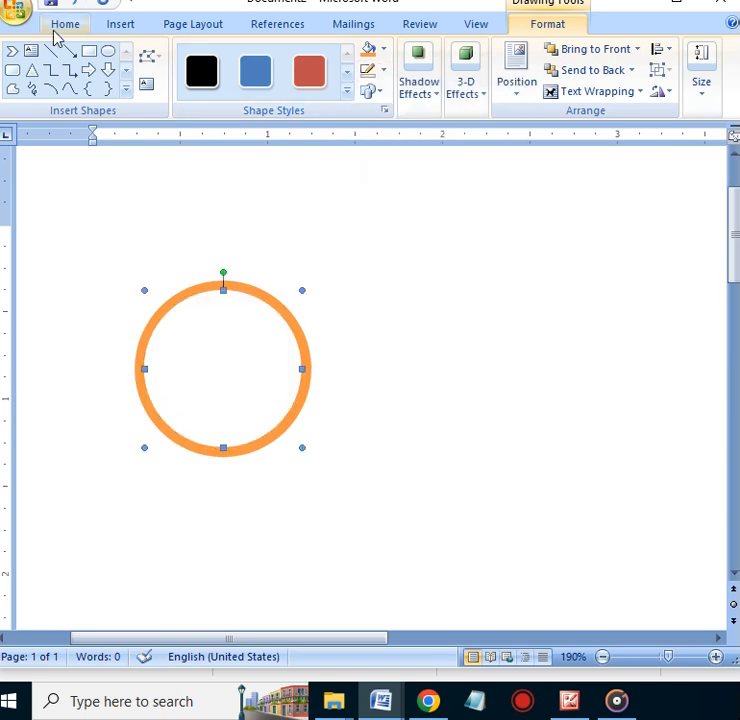
Draw a moon shape about 0.45 by 0.9 inch that fits the left half of the ring's interior.
{"action": "left_click", "coordinate": [126, 92]}
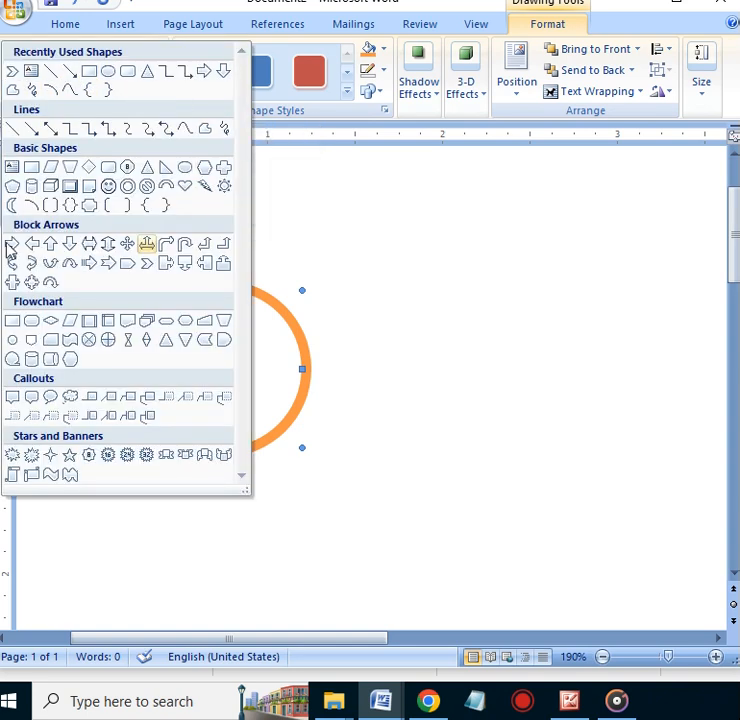
{"action": "left_click", "coordinate": [12, 205]}
{"action": "mouse_move", "coordinate": [150, 321]}
{"action": "left_mouse_down"}
{"action": "mouse_move", "coordinate": [231, 377]}
{"action": "mouse_move", "coordinate": [222, 428]}
{"action": "mouse_move", "coordinate": [210, 438]}
{"action": "mouse_move", "coordinate": [216, 434]}
{"action": "mouse_move", "coordinate": [222, 446]}
{"action": "left_mouse_up"}
{"action": "left_click_drag", "start_coordinate": [220, 318], "coordinate": [221, 290]}
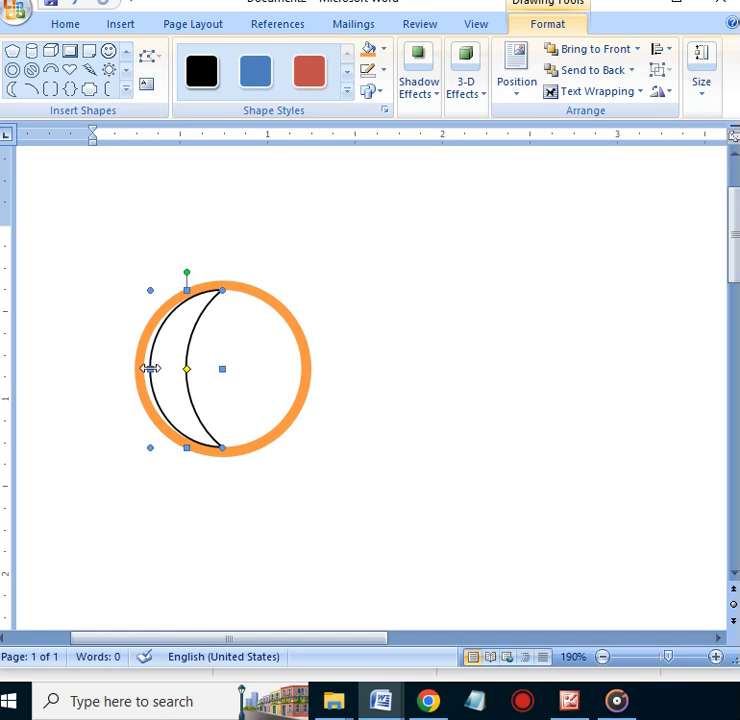
{"action": "left_click_drag", "start_coordinate": [150, 368], "coordinate": [170, 370]}
Rotate the moon right 90° to fit it along the ring's upper inner edge, and remove its outline.
{"action": "left_click", "coordinate": [668, 92]}
{"action": "left_click", "coordinate": [700, 116]}
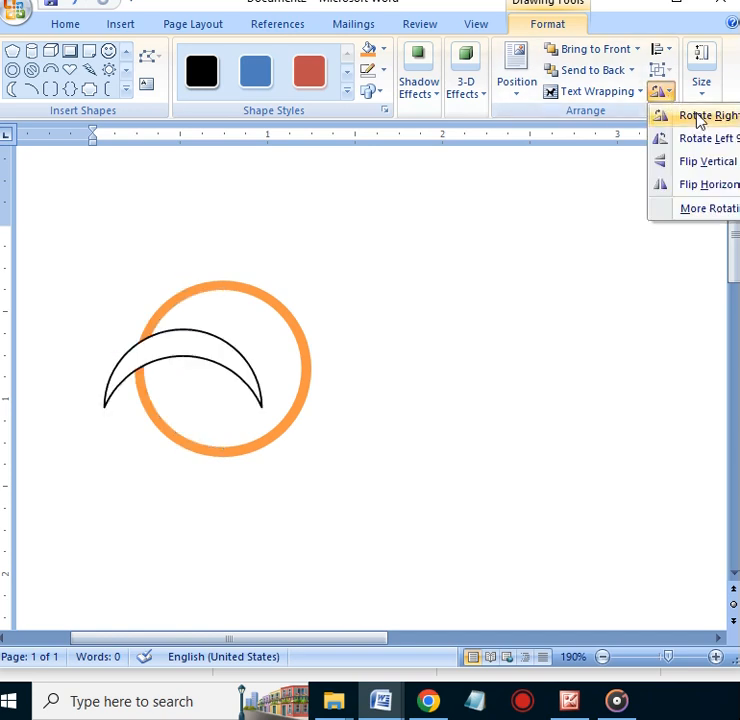
{"action": "left_click_drag", "start_coordinate": [170, 352], "coordinate": [202, 313]}
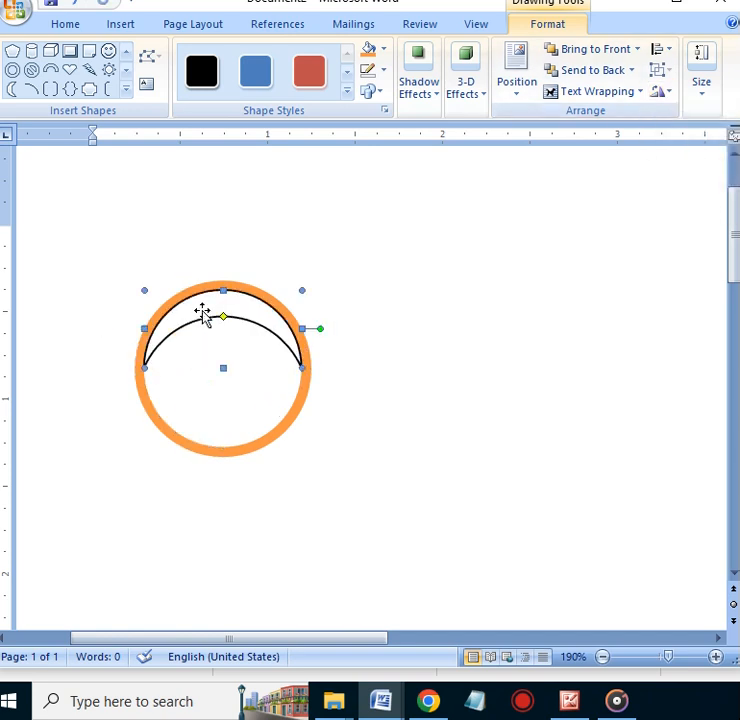
{"action": "left_click", "coordinate": [384, 74]}
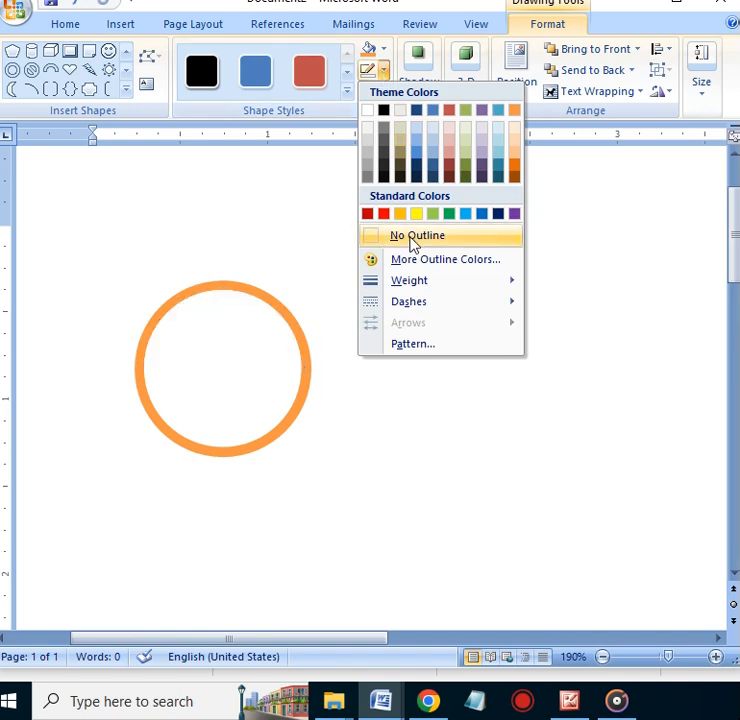
{"action": "left_click", "coordinate": [412, 238]}
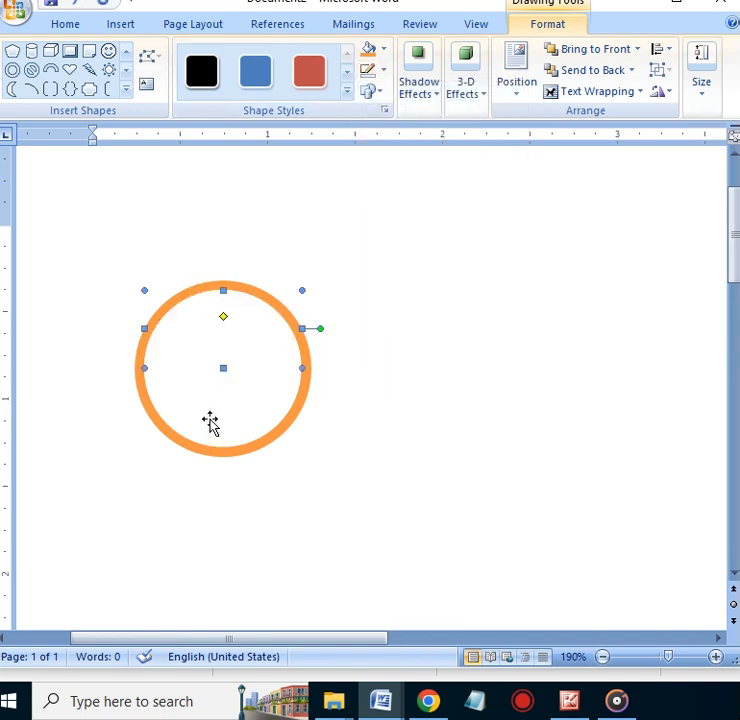
Try filling the inner white circle with orange, and undo the fill.
{"action": "left_click", "coordinate": [210, 427]}
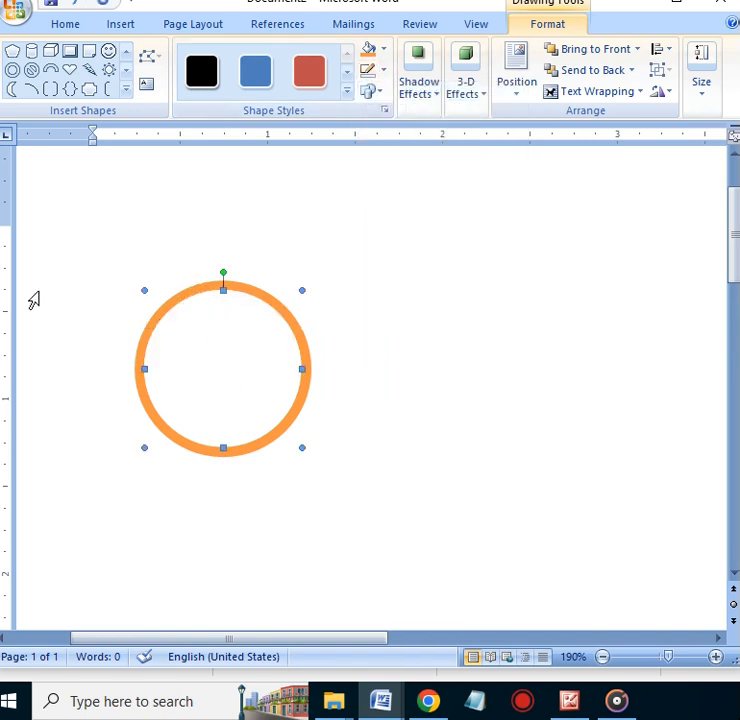
{"action": "left_click", "coordinate": [369, 50]}
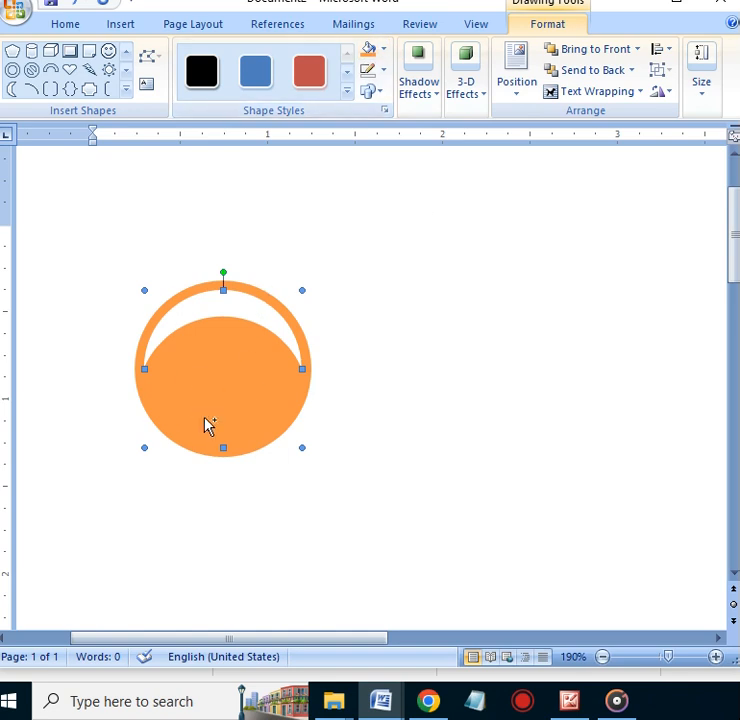
{"action": "key", "text": "ctrl+z"}
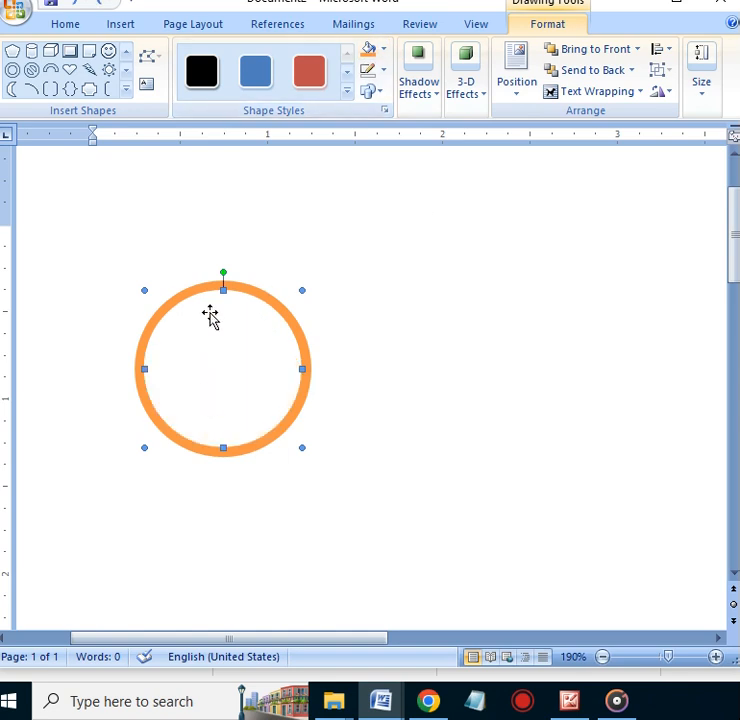
{"action": "key", "text": "ctrl+z"}
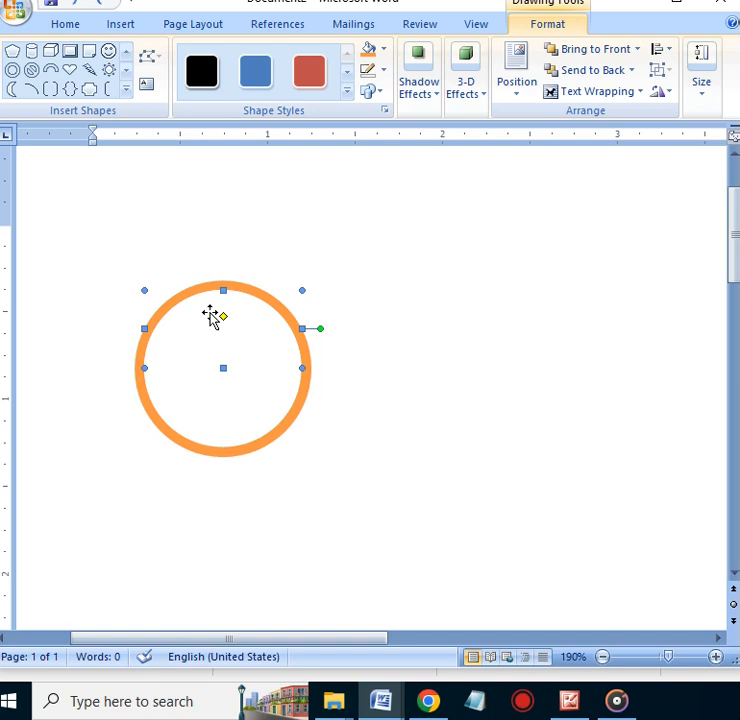
{"action": "key", "text": "Escape"}
Draw another oval inside the ring and enlarge it to an even circle about 0.8 inch across.
{"action": "left_click", "coordinate": [121, 24]}
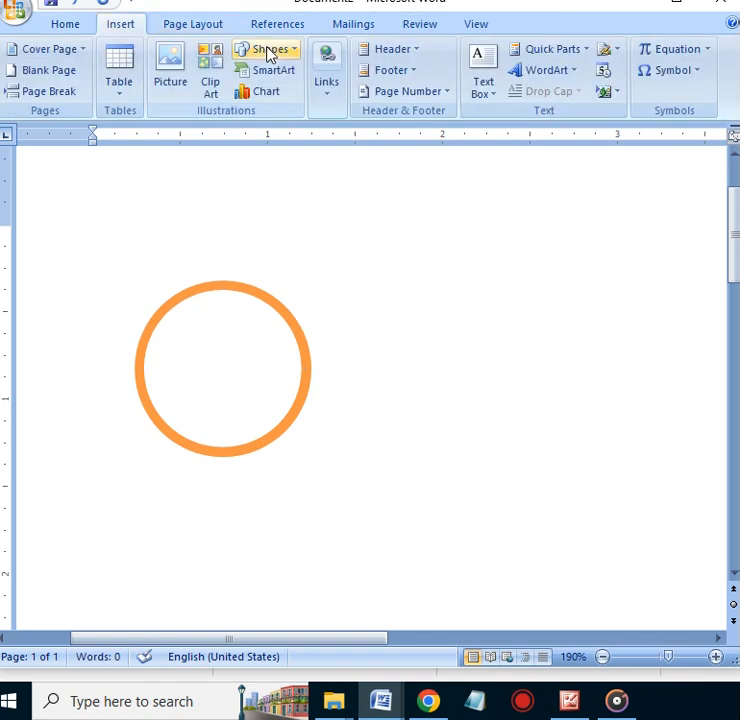
{"action": "left_click", "coordinate": [268, 50]}
{"action": "left_click", "coordinate": [358, 93]}
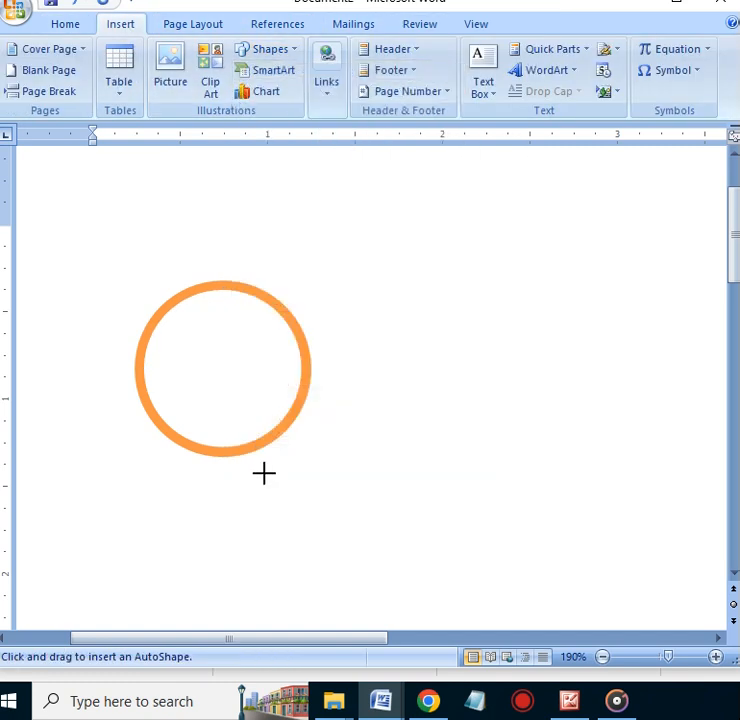
{"action": "left_click_drag", "start_coordinate": [182, 316], "coordinate": [275, 418]}
{"action": "left_click", "coordinate": [716, 93]}
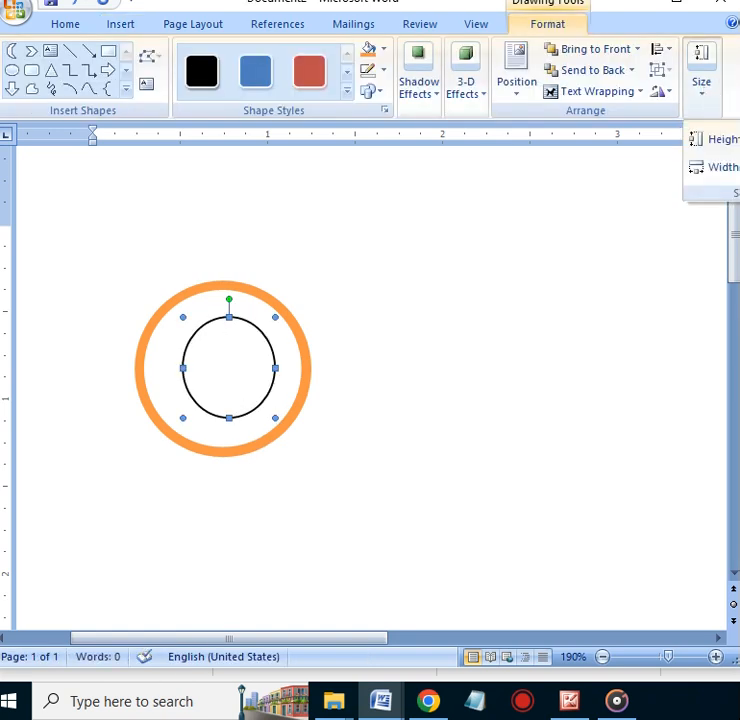
{"action": "left_click", "coordinate": [739, 135]}
{"action": "left_click", "coordinate": [739, 135]}
{"action": "left_click", "coordinate": [739, 135]}
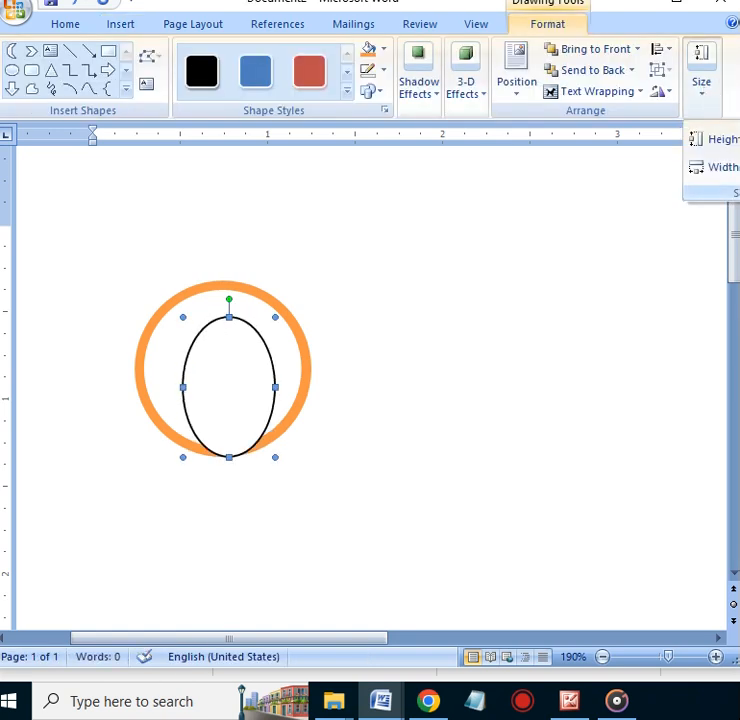
{"action": "left_click", "coordinate": [739, 163]}
{"action": "left_click", "coordinate": [739, 163]}
{"action": "left_click", "coordinate": [739, 163]}
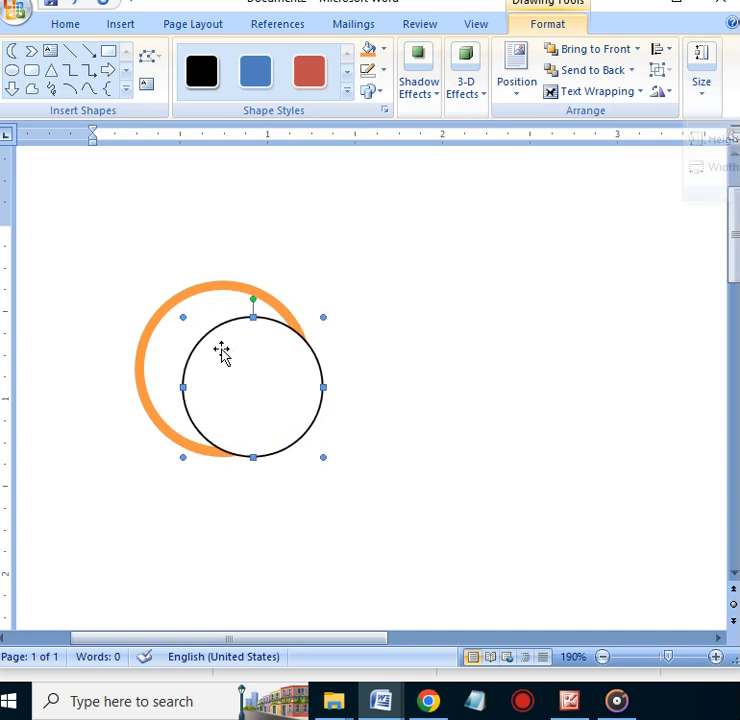
Centre the new circle within the ring and give it an orange fill and orange outline.
{"action": "key", "text": "Left"}
{"action": "key", "text": "Left"}
{"action": "key", "text": "Left"}
{"action": "key", "text": "Left"}
{"action": "key", "text": "Left"}
{"action": "key", "text": "Left"}
{"action": "key", "text": "Left"}
{"action": "key", "text": "Left"}
{"action": "key", "text": "Left"}
{"action": "key", "text": "Left"}
{"action": "key", "text": "Left"}
{"action": "key", "text": "Left"}
{"action": "key", "text": "Left"}
{"action": "key", "text": "Left"}
{"action": "key", "text": "Left"}
{"action": "key", "text": "Left"}
{"action": "key", "text": "Left"}
{"action": "key", "text": "Left"}
{"action": "key", "text": "Left"}
{"action": "key", "text": "Left"}
{"action": "key", "text": "Up"}
{"action": "key", "text": "Up"}
{"action": "key", "text": "Up"}
{"action": "key", "text": "Up"}
{"action": "key", "text": "Up"}
{"action": "key", "text": "Up"}
{"action": "key", "text": "Up"}
{"action": "key", "text": "Up"}
{"action": "key", "text": "Up"}
{"action": "key", "text": "Up"}
{"action": "key", "text": "Up"}
{"action": "key", "text": "Up"}
{"action": "key", "text": "Up"}
{"action": "key", "text": "Up"}
{"action": "key", "text": "Up"}
{"action": "key", "text": "Up"}
{"action": "key", "text": "Left"}
{"action": "key", "text": "Left"}
{"action": "key", "text": "Left"}
{"action": "key", "text": "Left"}
{"action": "key", "text": "Up"}
{"action": "key", "text": "Left"}
{"action": "key", "text": "Left"}
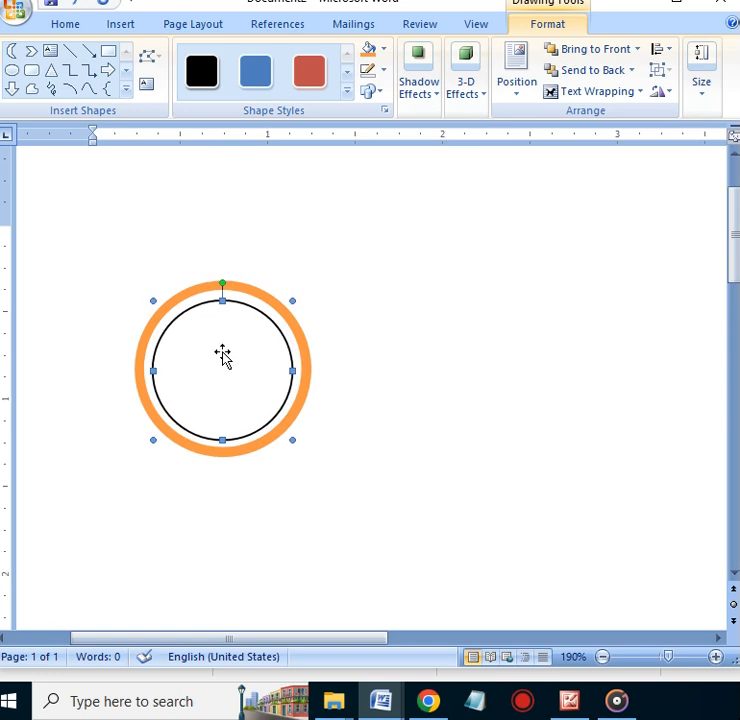
{"action": "left_click", "coordinate": [369, 50]}
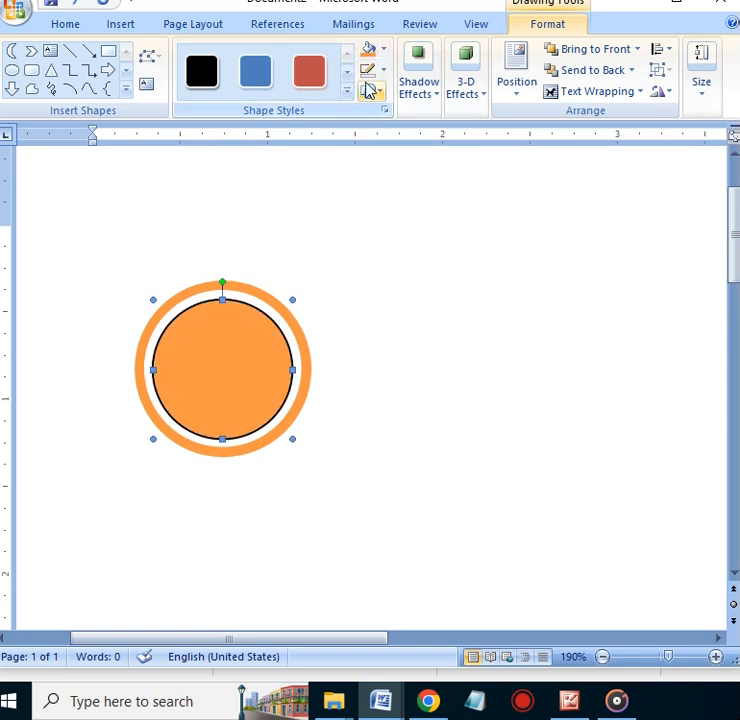
{"action": "left_click", "coordinate": [369, 73]}
Draw a moon shape about 0.2 by 0.8 inch on the left half of the inner orange circle, spanning its full height.
{"action": "left_click", "coordinate": [12, 50]}
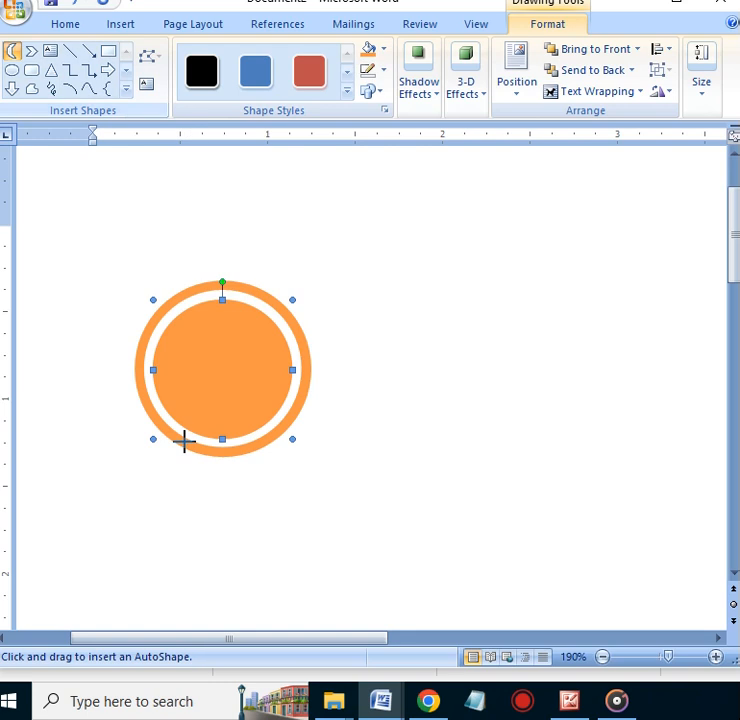
{"action": "left_click_drag", "start_coordinate": [221, 300], "coordinate": [205, 438]}
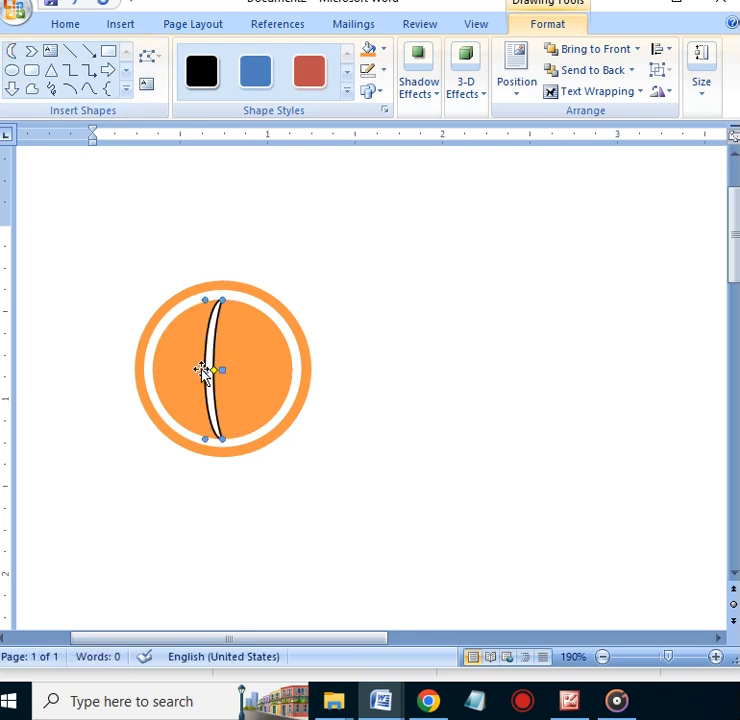
{"action": "left_click_drag", "start_coordinate": [213, 370], "coordinate": [190, 368]}
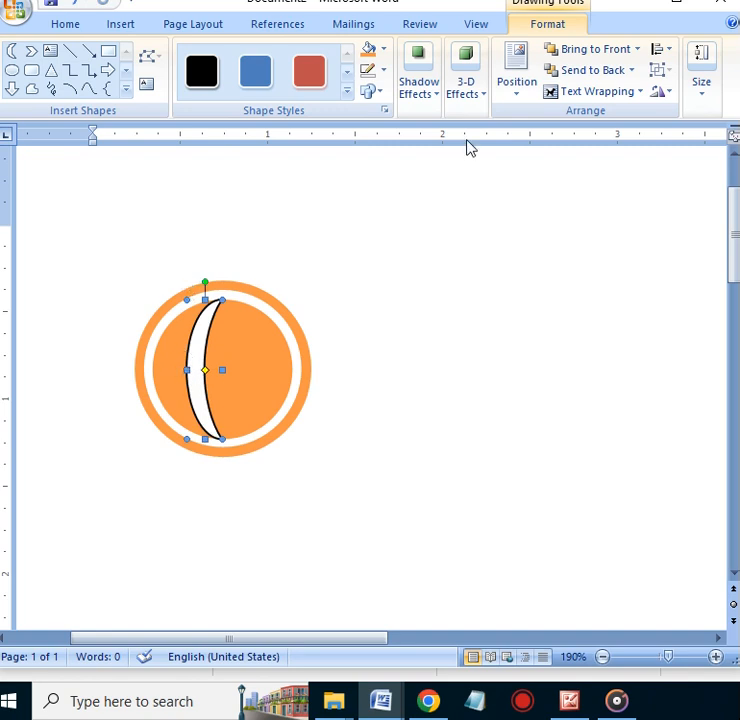
Rotate the moon 90° right, place it across the top of the inner orange circle and deepen it to about 0.4 inch high.
{"action": "left_click", "coordinate": [660, 92]}
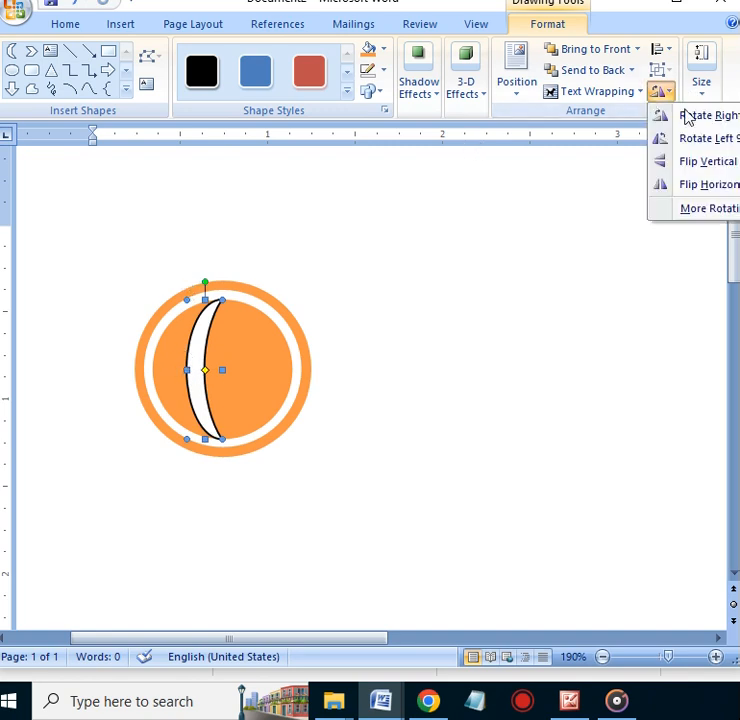
{"action": "left_click", "coordinate": [700, 116]}
{"action": "left_click_drag", "start_coordinate": [200, 336], "coordinate": [222, 290]}
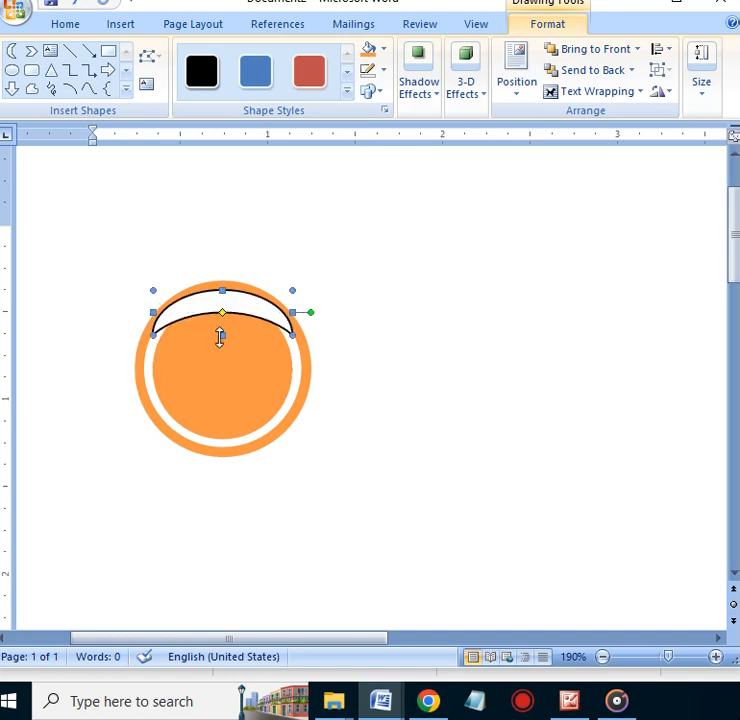
{"action": "left_click_drag", "start_coordinate": [221, 336], "coordinate": [219, 361]}
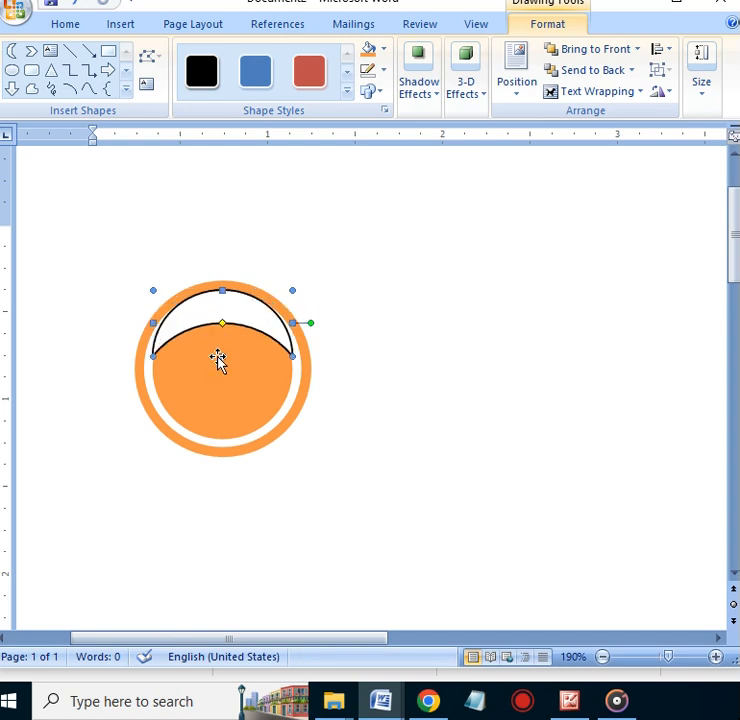
{"action": "key", "text": "ctrl+Down"}
{"action": "key", "text": "ctrl+Down"}
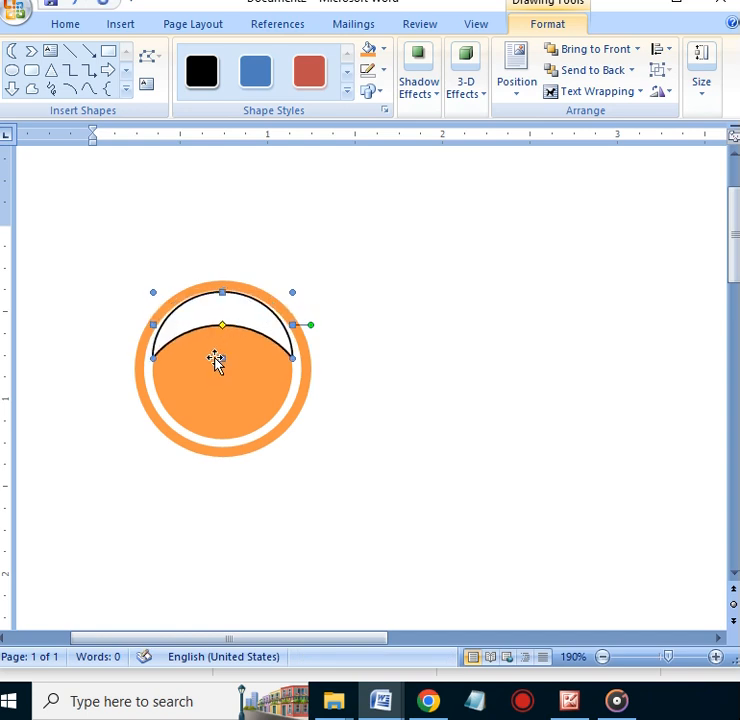
Widen the crescent to about 0.9 inch so it spans the white ring, hide its black outline and centre it.
{"action": "key", "text": "ctrl+Left"}
{"action": "key", "text": "ctrl+Left"}
{"action": "key", "text": "ctrl+Left"}
{"action": "key", "text": "ctrl+Left"}
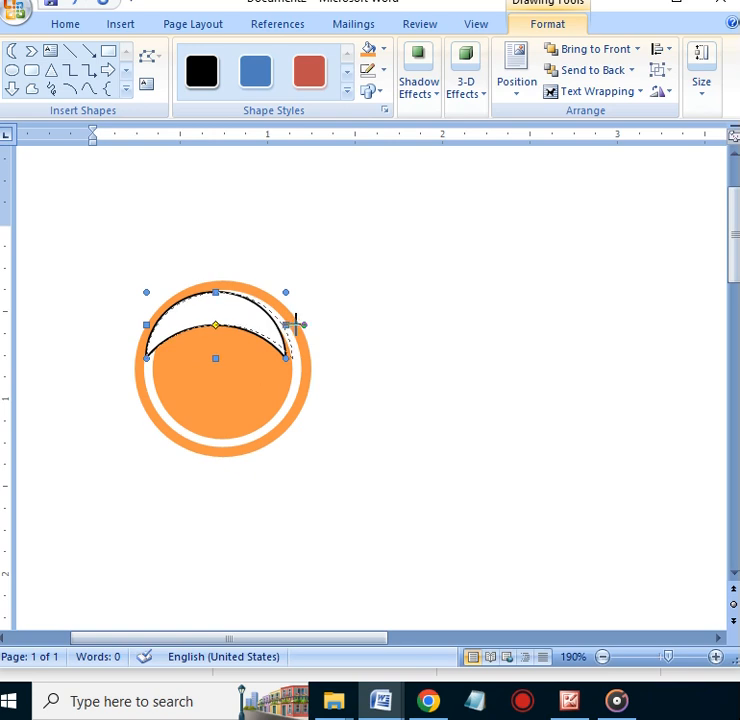
{"action": "left_click_drag", "start_coordinate": [295, 325], "coordinate": [294, 328]}
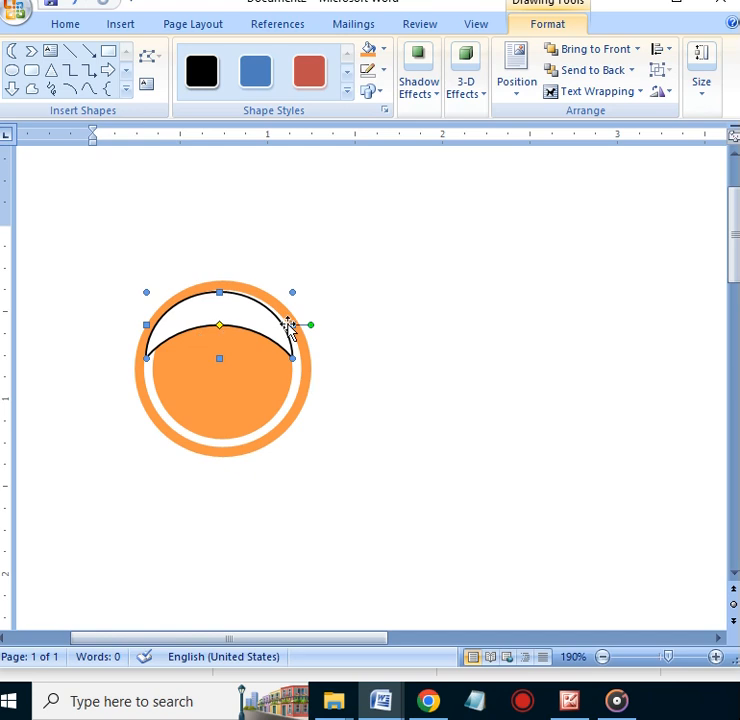
{"action": "left_click_drag", "start_coordinate": [299, 322], "coordinate": [309, 323]}
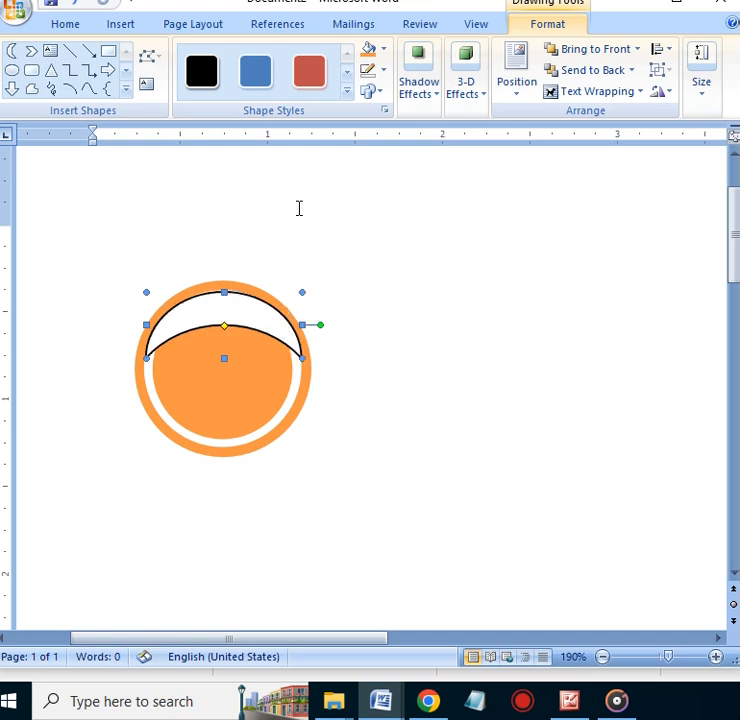
{"action": "left_click", "coordinate": [377, 73]}
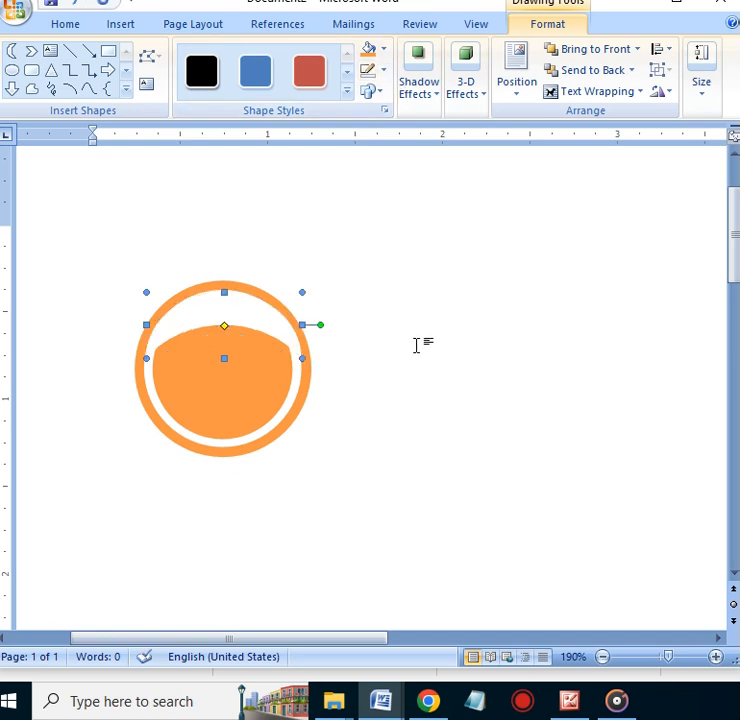
{"action": "key", "text": "ctrl+Left"}
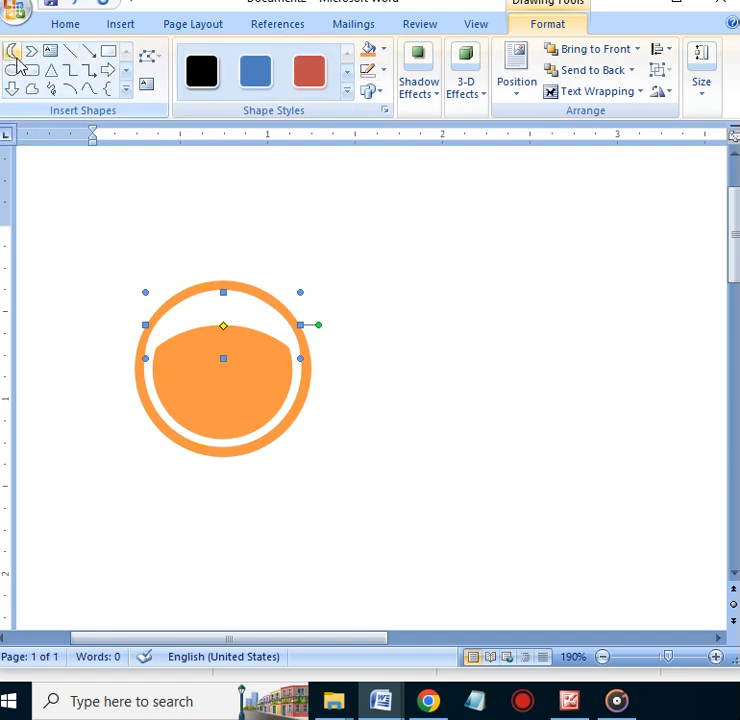
Duplicate the white crescent, place the copy below the original and resize it to about 0.6 inch wide and 0.2 inch high.
{"action": "key", "text": "ctrl+v"}
{"action": "left_click_drag", "start_coordinate": [116, 236], "coordinate": [337, 492]}
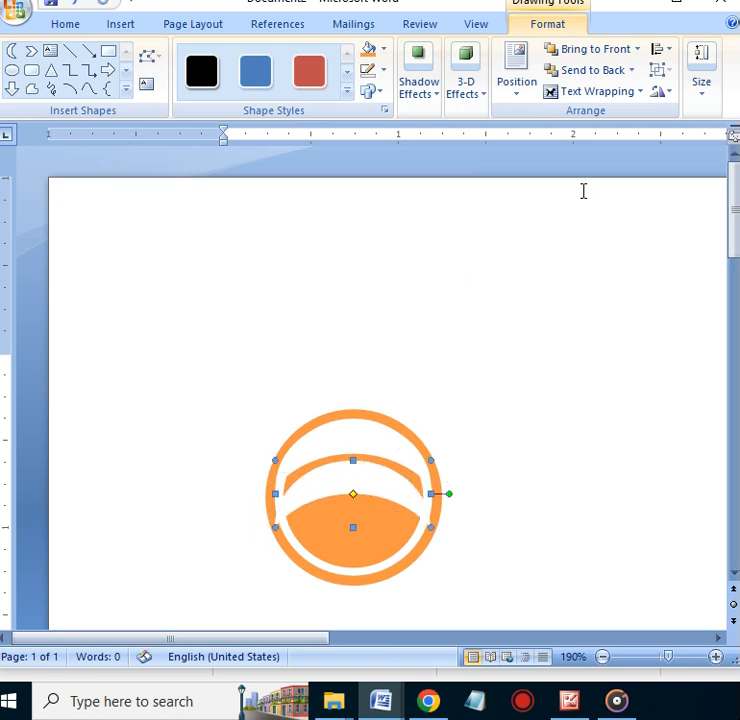
{"action": "left_click", "coordinate": [703, 82]}
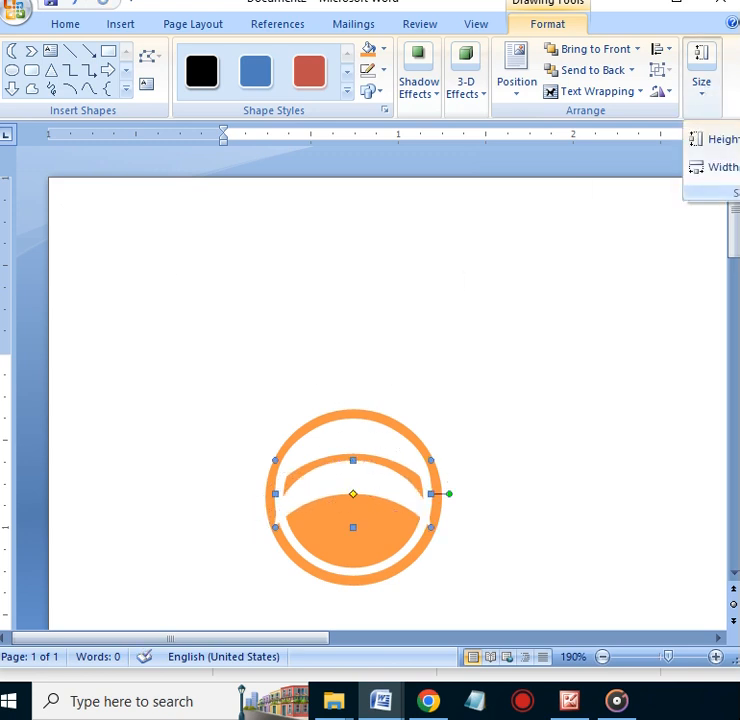
{"action": "left_click", "coordinate": [739, 171]}
{"action": "left_click", "coordinate": [739, 171]}
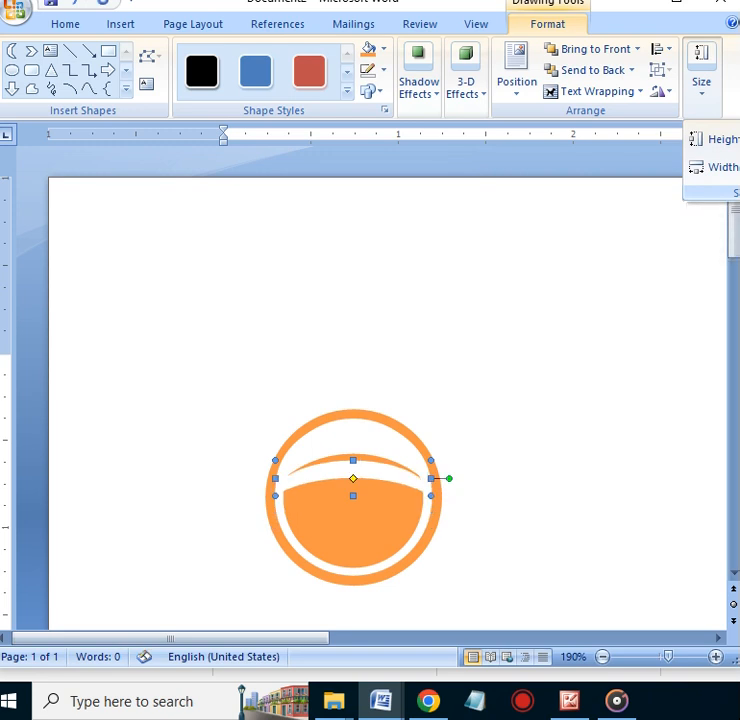
{"action": "left_click", "coordinate": [739, 163]}
{"action": "left_click", "coordinate": [739, 163]}
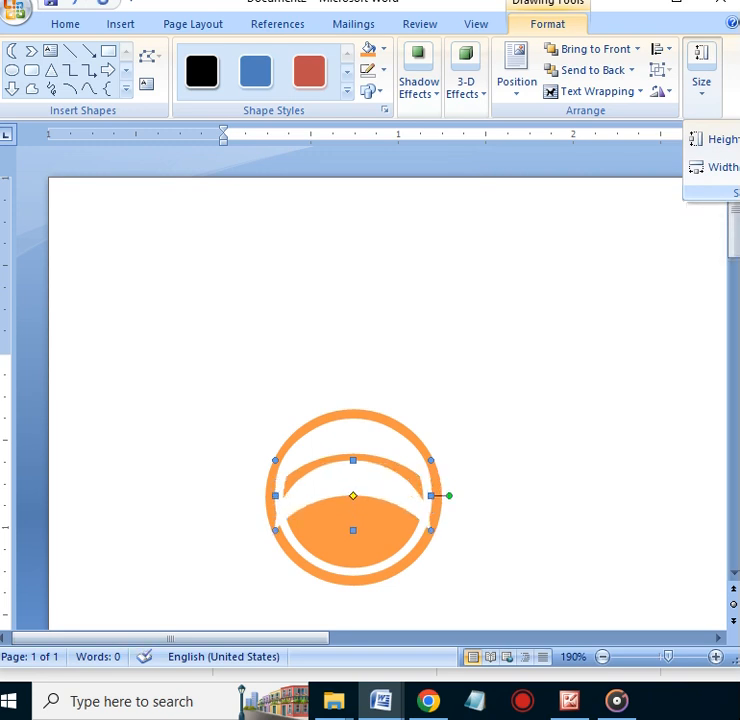
{"action": "left_click", "coordinate": [739, 143]}
{"action": "left_click", "coordinate": [739, 143]}
{"action": "left_click", "coordinate": [739, 143]}
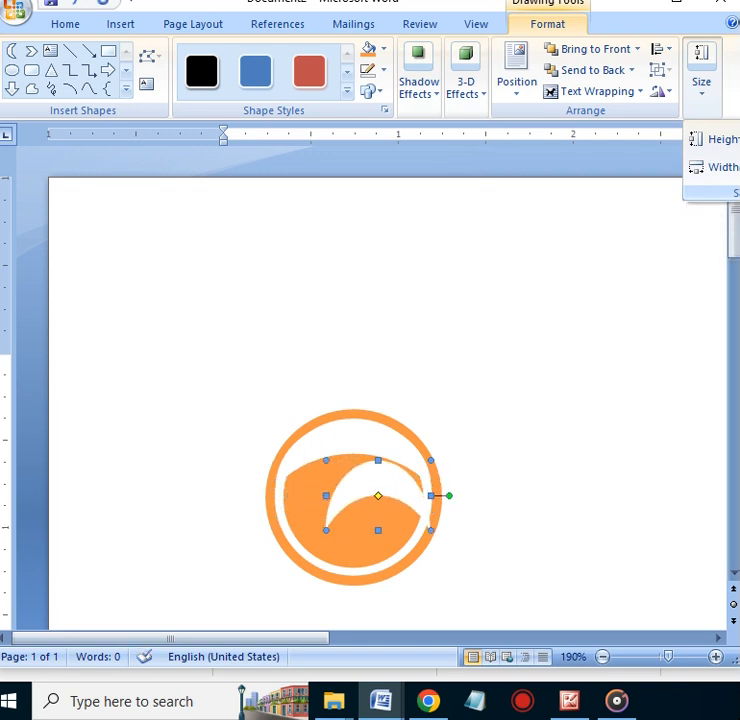
{"action": "left_click", "coordinate": [739, 171]}
{"action": "left_click", "coordinate": [739, 171]}
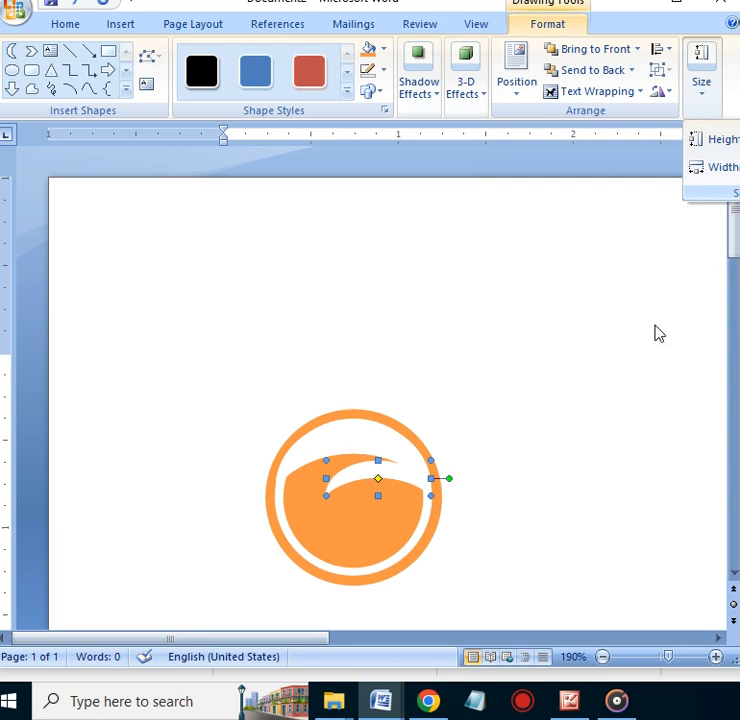
Centre the smaller crescent in the orange area, enlarge it to about 0.7 by 0.25 inch and thin its curve.
{"action": "left_click", "coordinate": [358, 473]}
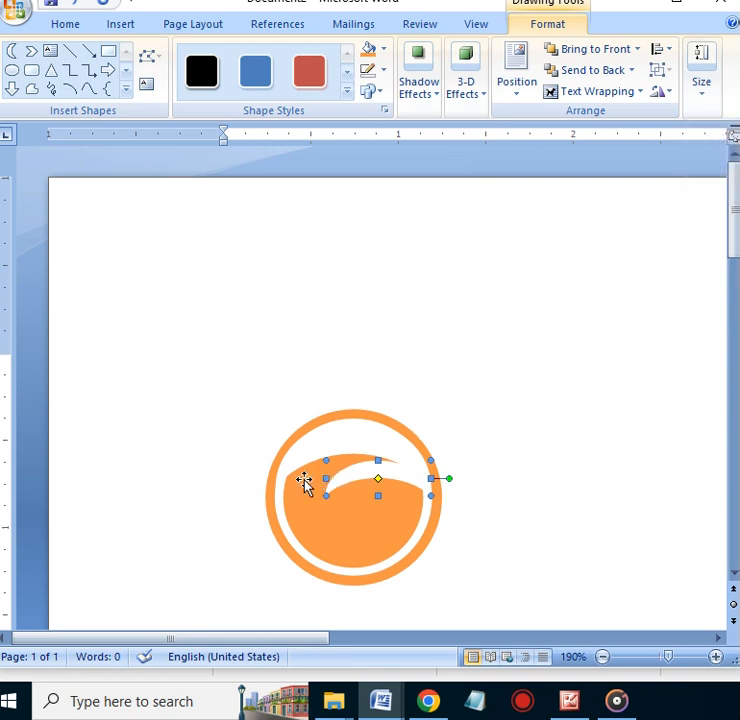
{"action": "left_click_drag", "start_coordinate": [345, 478], "coordinate": [305, 487]}
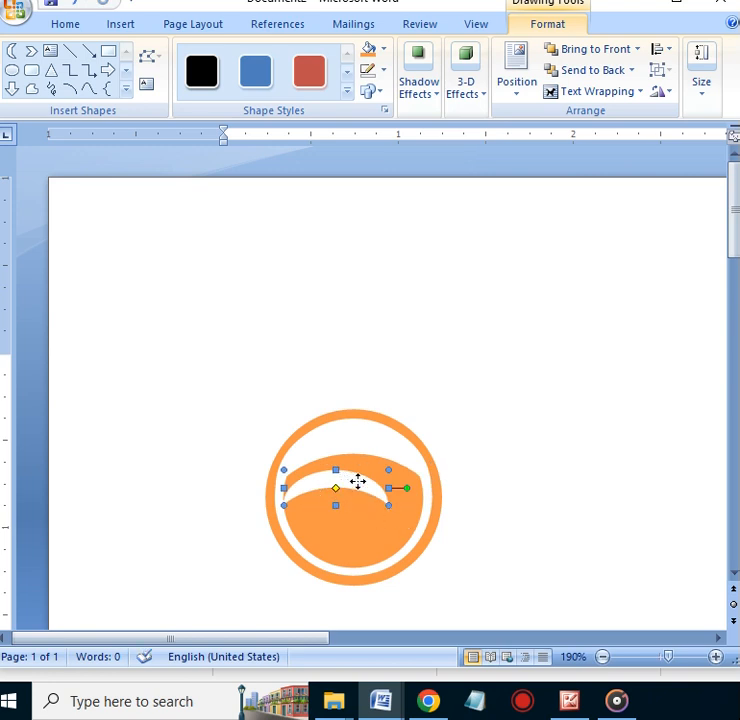
{"action": "left_click_drag", "start_coordinate": [358, 482], "coordinate": [362, 484]}
{"action": "key", "text": "Right"}
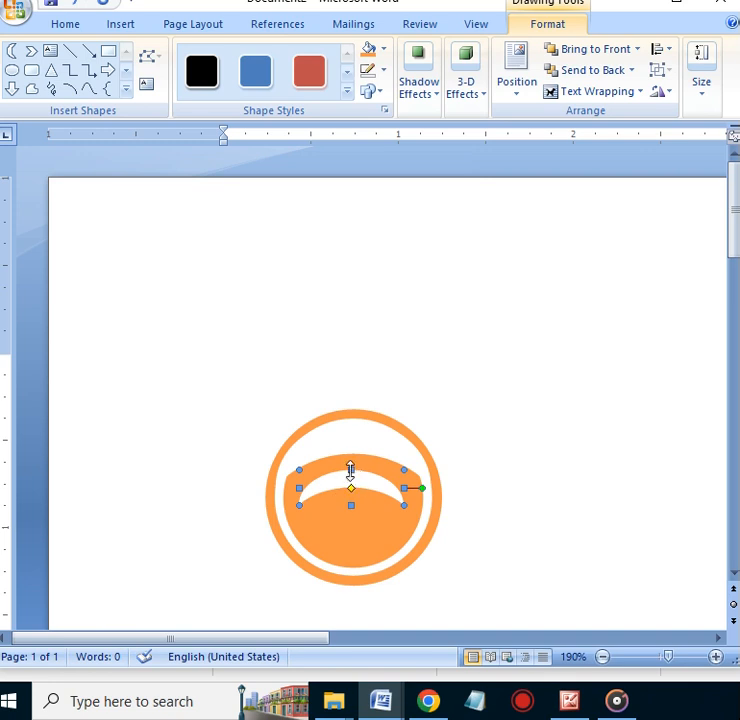
{"action": "left_click_drag", "start_coordinate": [349, 465], "coordinate": [350, 460]}
{"action": "left_click_drag", "start_coordinate": [299, 486], "coordinate": [290, 488]}
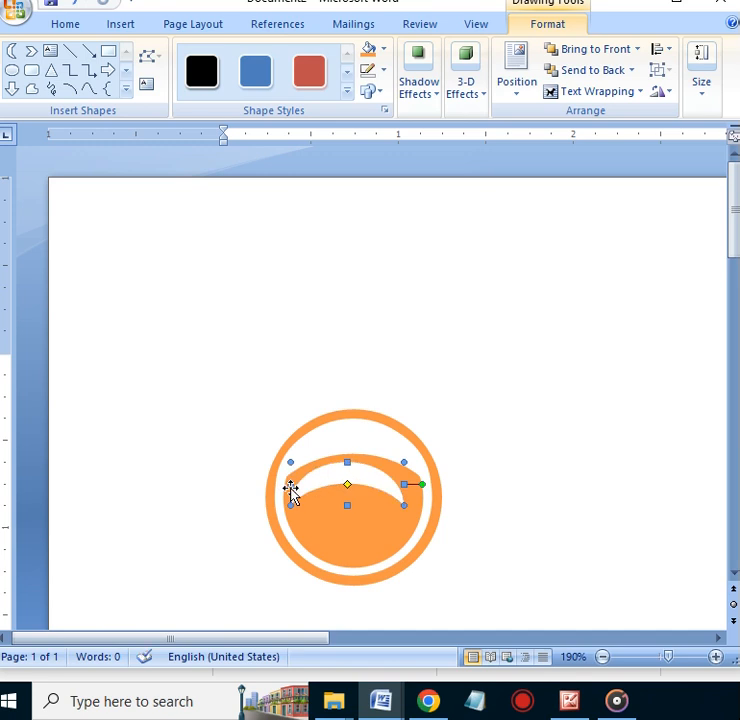
{"action": "left_click_drag", "start_coordinate": [289, 486], "coordinate": [284, 487]}
{"action": "key", "text": "Right"}
{"action": "key", "text": "Right"}
{"action": "key", "text": "Right"}
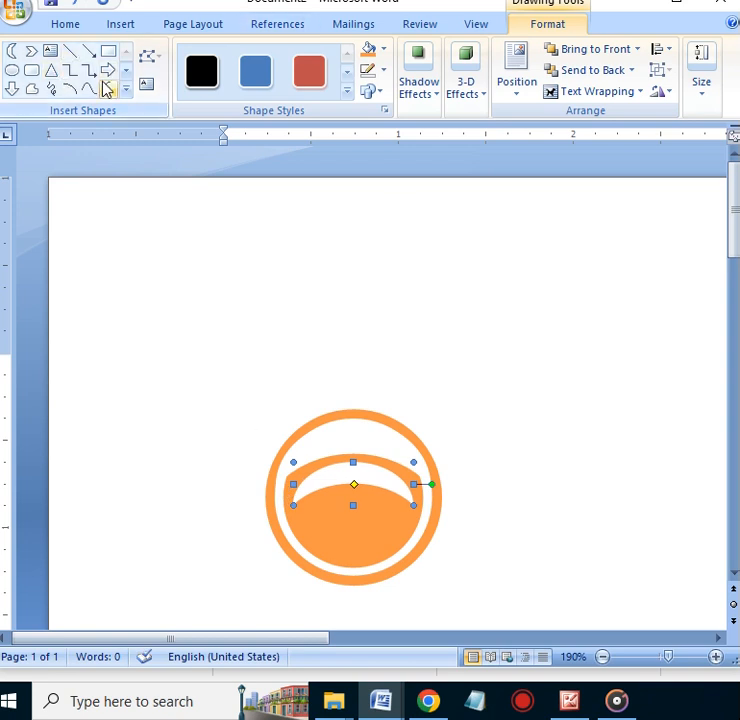
{"action": "left_click", "coordinate": [355, 481]}
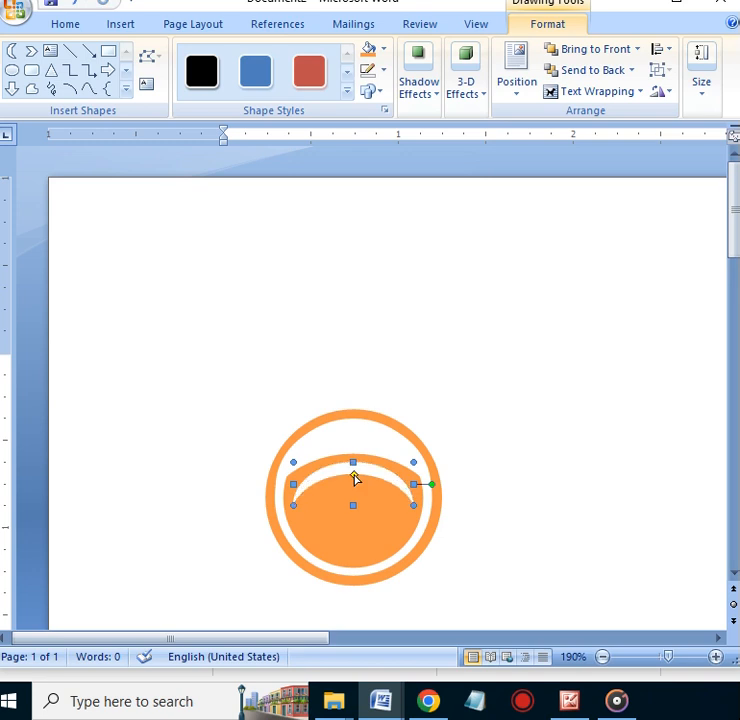
Duplicate the thin crescent and centre the copy just beneath it, narrowed to about 0.6 inch wide.
{"action": "key", "text": "ctrl+c"}
{"action": "key", "text": "ctrl+v"}
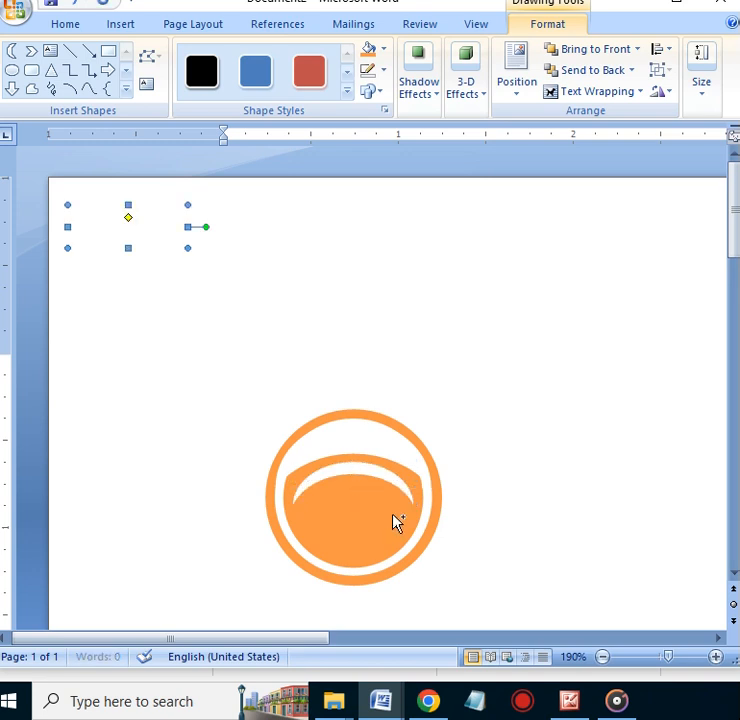
{"action": "left_click_drag", "start_coordinate": [94, 222], "coordinate": [352, 491]}
{"action": "left_click", "coordinate": [352, 514]}
{"action": "key", "text": "ctrl+z"}
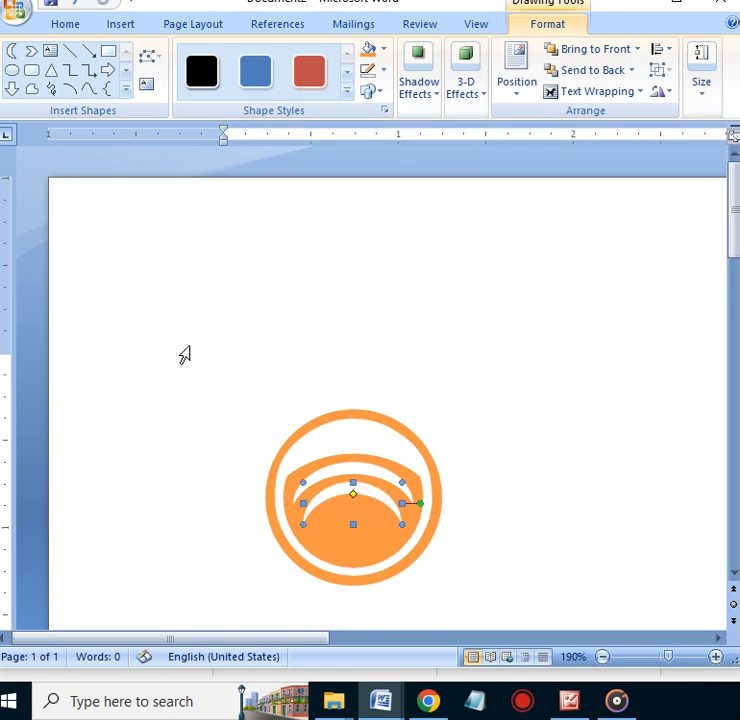
Draw a circle about 0.2 inch across beneath the lowest crescent and fill it black.
{"action": "left_click", "coordinate": [12, 70]}
{"action": "left_click_drag", "start_coordinate": [358, 540], "coordinate": [372, 549]}
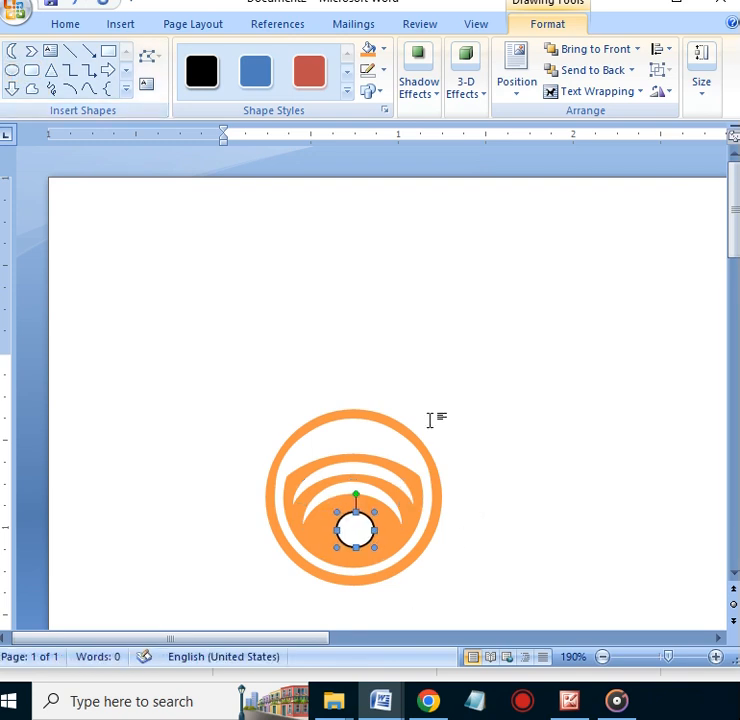
{"action": "left_click", "coordinate": [383, 50]}
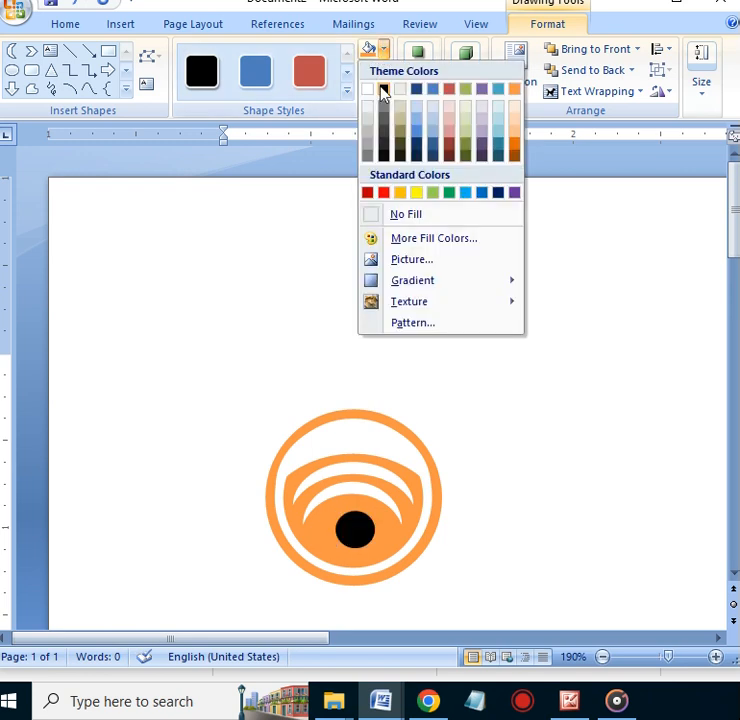
{"action": "left_click", "coordinate": [383, 89]}
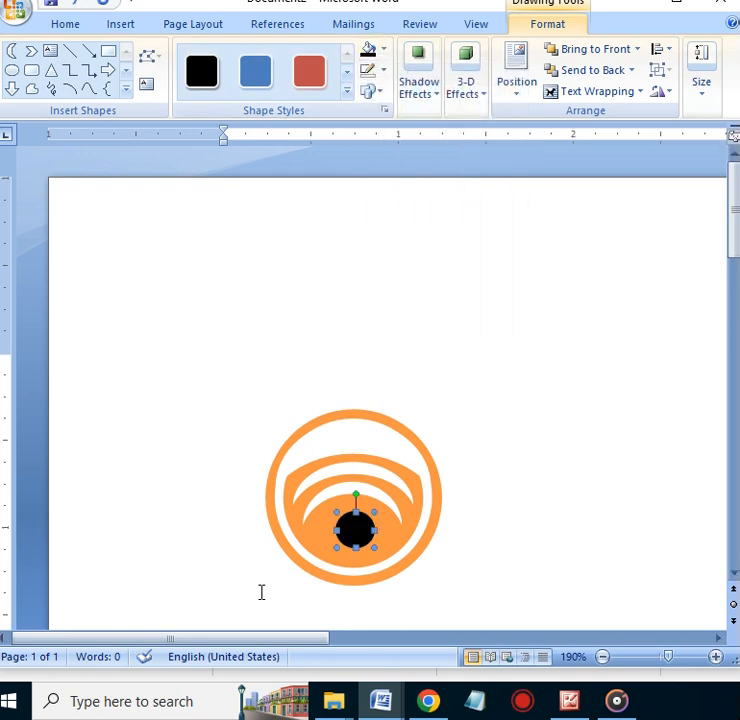
Group all the circles and crescents of the logo into one object and shrink it to about 0.55 inch across.
{"action": "left_click", "coordinate": [315, 476], "text": "shift"}
{"action": "left_click", "coordinate": [333, 456], "text": "shift"}
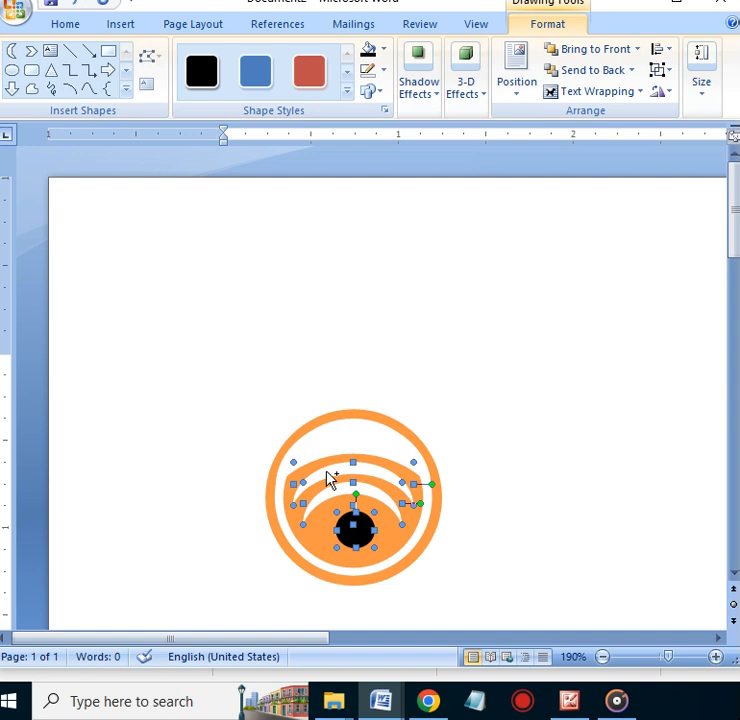
{"action": "left_click", "coordinate": [339, 438], "text": "shift"}
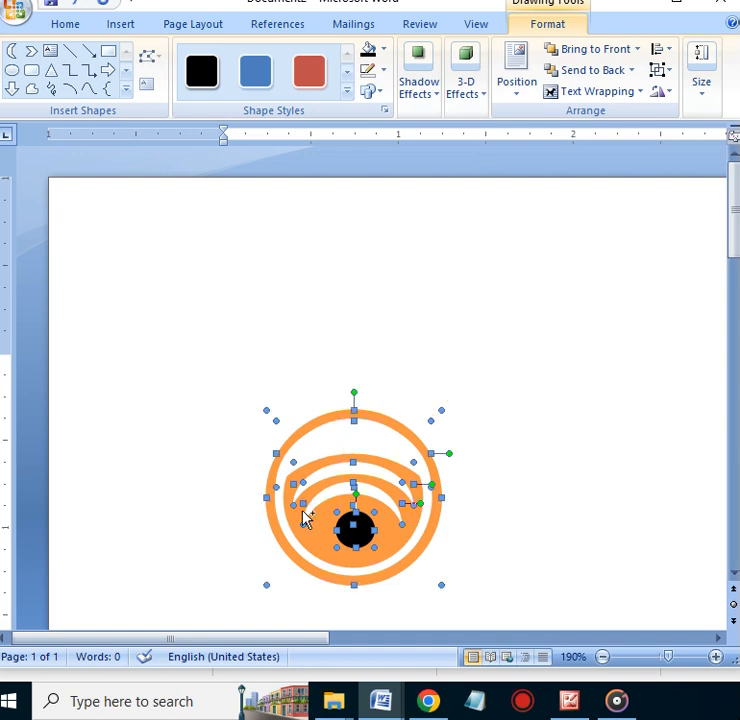
{"action": "left_click", "coordinate": [316, 549], "text": "shift"}
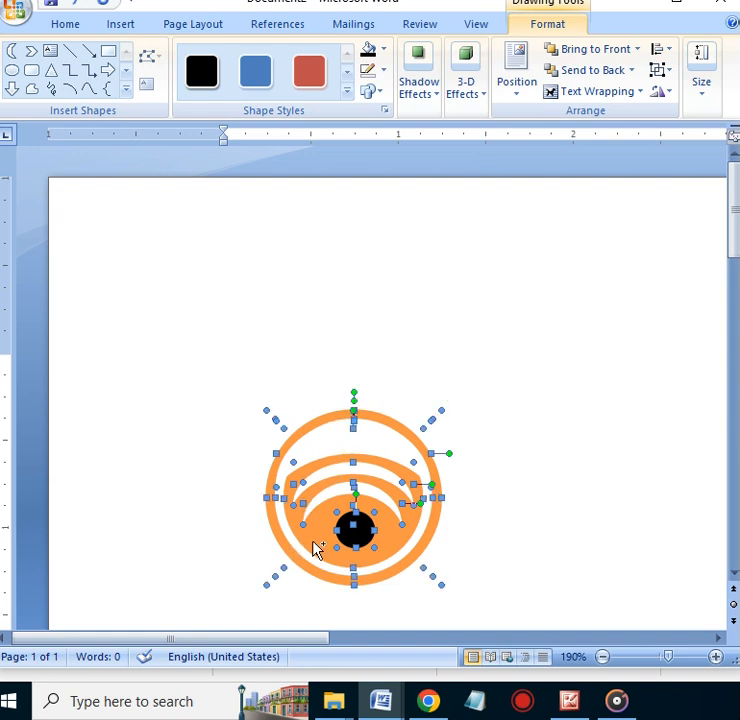
{"action": "left_click", "coordinate": [701, 70]}
{"action": "left_click", "coordinate": [659, 70]}
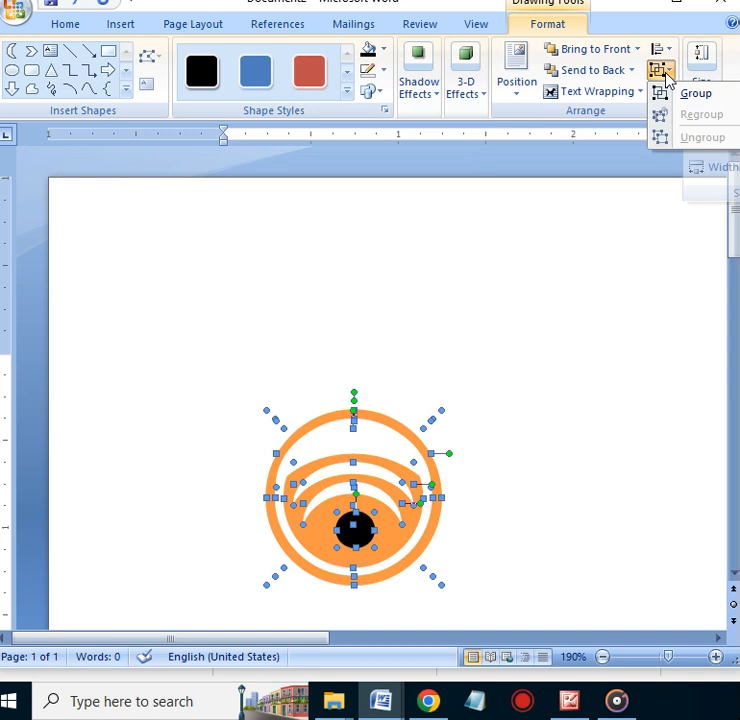
{"action": "left_click", "coordinate": [692, 93]}
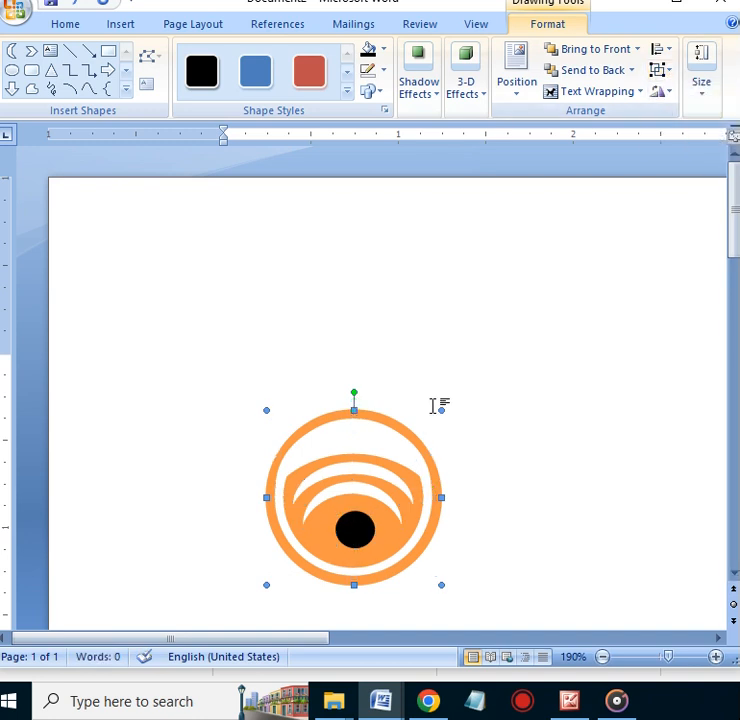
{"action": "mouse_move", "coordinate": [418, 432]}
{"action": "left_mouse_down"}
{"action": "mouse_move", "coordinate": [396, 441]}
{"action": "mouse_move", "coordinate": [373, 496]}
{"action": "mouse_move", "coordinate": [363, 489]}
{"action": "left_mouse_up"}
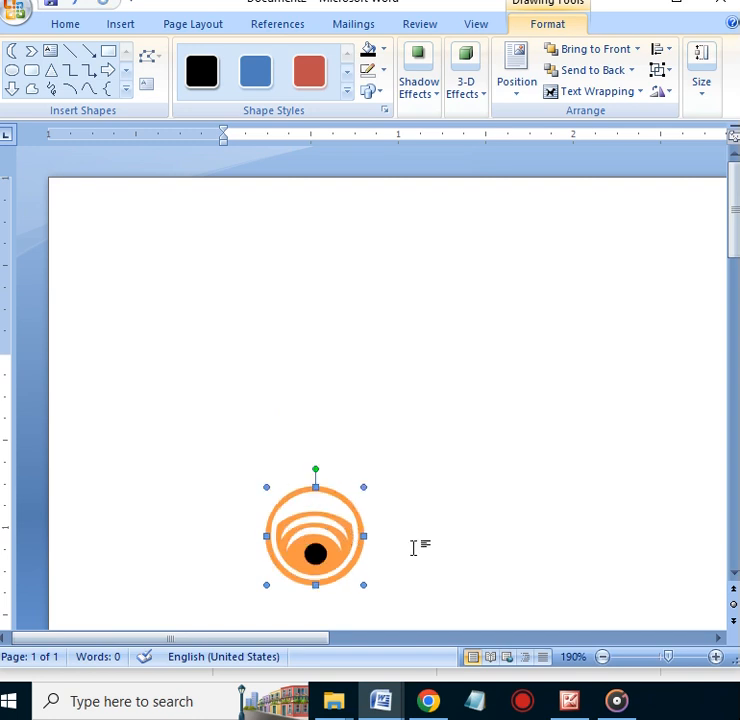
Zoom out to 80% to view the grouped logo against the full page width.
{"action": "left_click", "coordinate": [601, 656]}
{"action": "left_click", "coordinate": [601, 656]}
{"action": "left_click", "coordinate": [601, 656]}
{"action": "left_click", "coordinate": [601, 656]}
{"action": "left_click", "coordinate": [601, 656]}
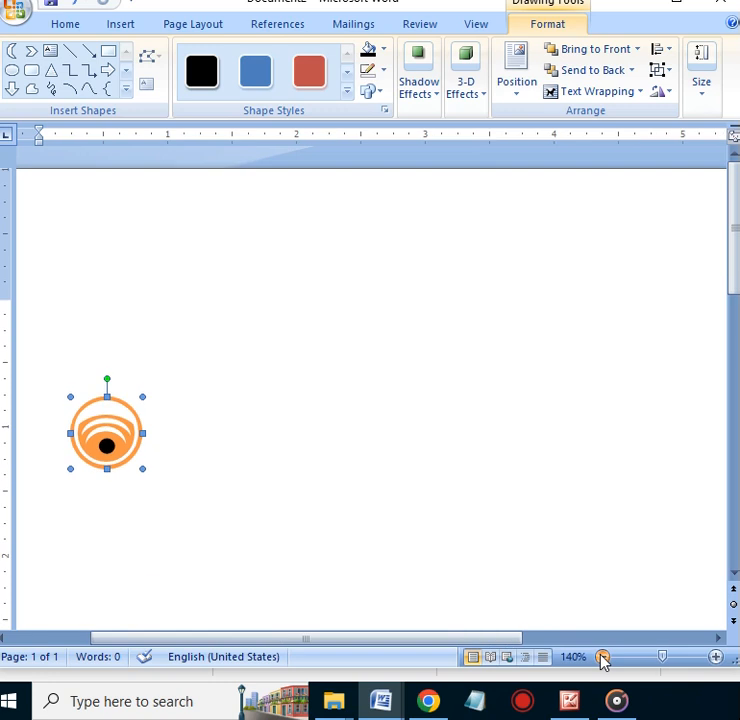
{"action": "left_click", "coordinate": [601, 656]}
{"action": "left_click", "coordinate": [601, 656]}
{"action": "left_click_drag", "start_coordinate": [434, 638], "coordinate": [387, 638]}
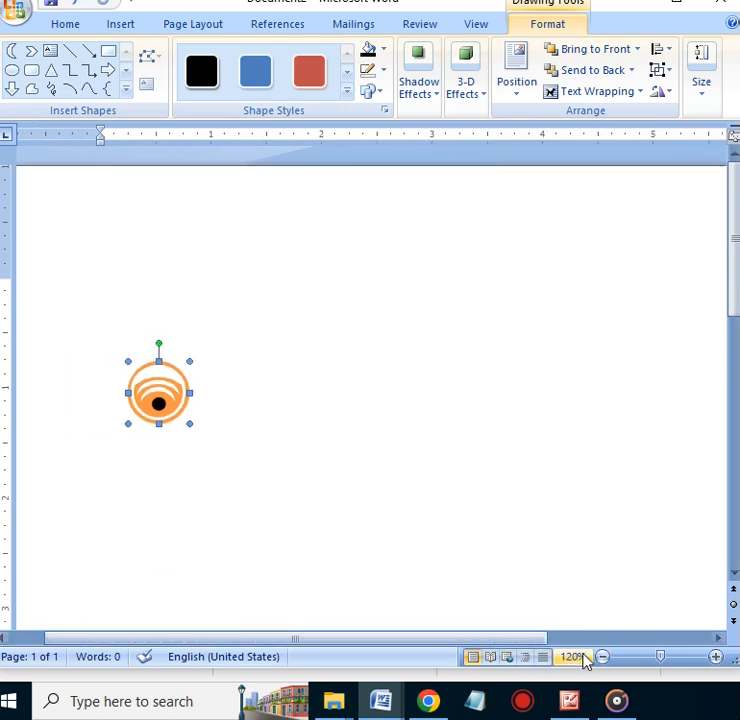
{"action": "left_click", "coordinate": [601, 656]}
{"action": "left_click", "coordinate": [601, 656]}
{"action": "left_click", "coordinate": [601, 656]}
{"action": "left_click", "coordinate": [601, 656]}
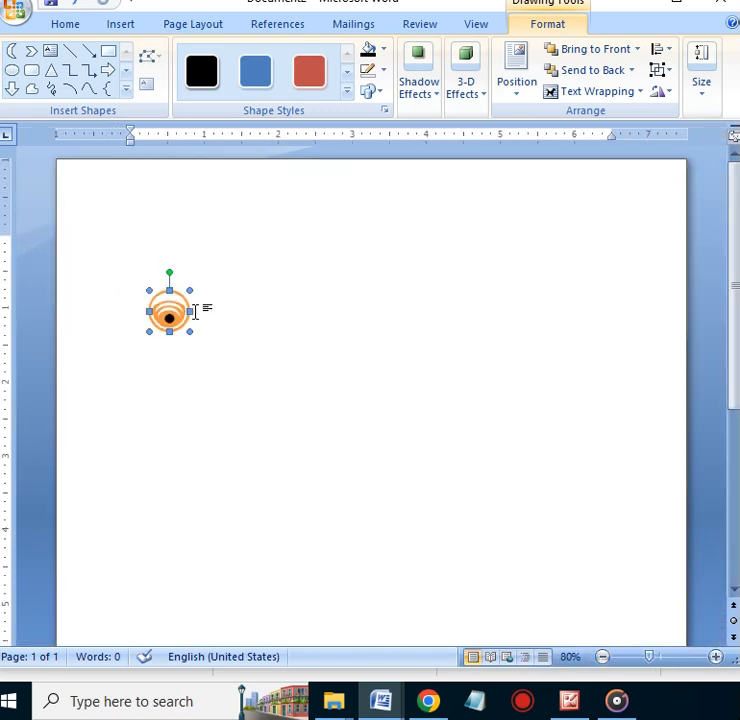
Move the grouped logo up to the corner where the page's left and top margins meet.
{"action": "mouse_move", "coordinate": [178, 314]}
{"action": "left_mouse_down"}
{"action": "mouse_move", "coordinate": [163, 257]}
{"action": "mouse_move", "coordinate": [154, 260]}
{"action": "left_mouse_up"}
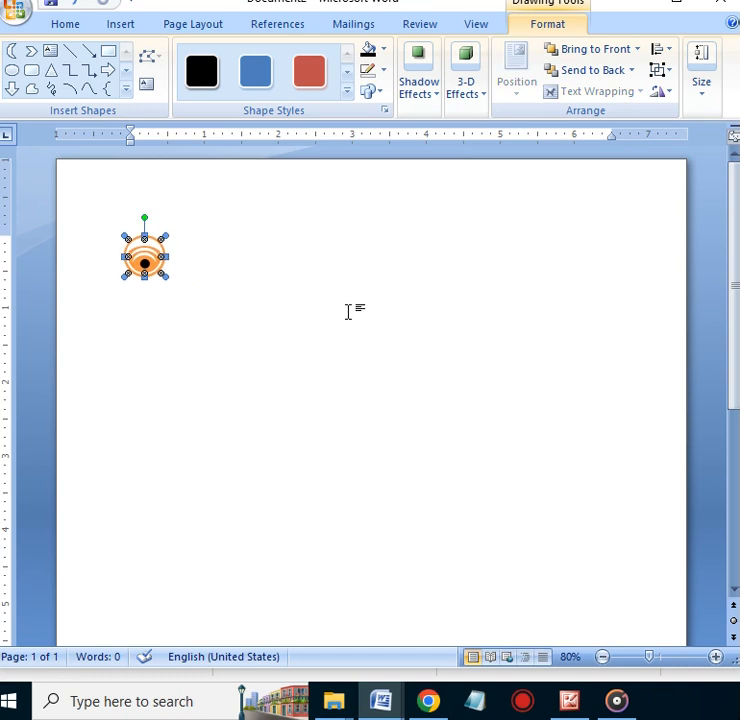
{"action": "left_click", "coordinate": [246, 283]}
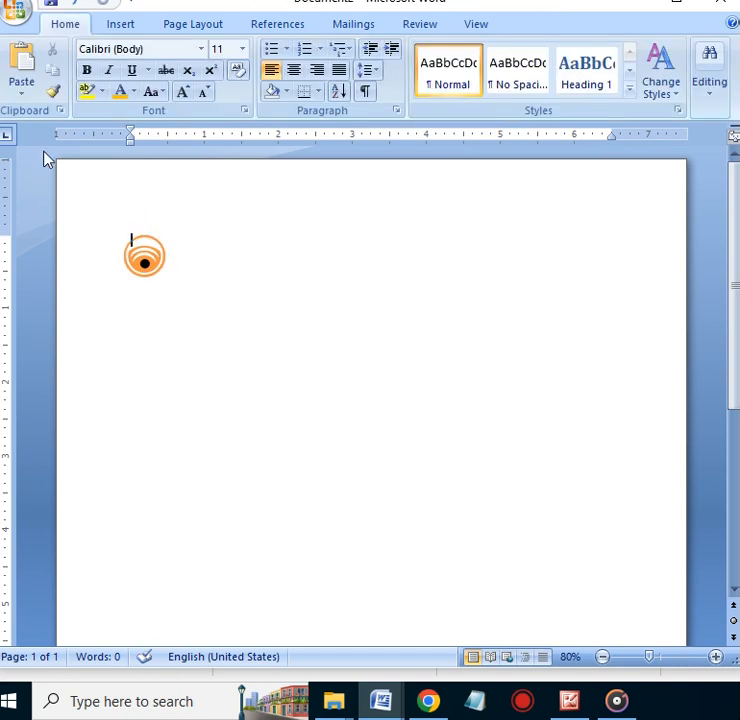
Draw a text box about 5.9 inches wide and 0.81 inch high beside the logo and enter "Company Name" in it.
{"action": "left_click", "coordinate": [121, 25]}
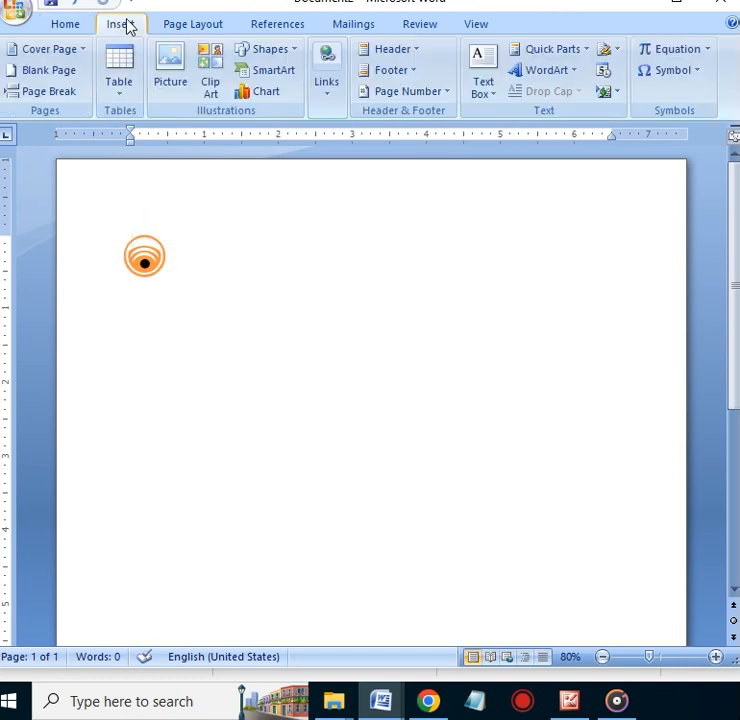
{"action": "left_click", "coordinate": [270, 49]}
{"action": "left_click", "coordinate": [281, 92]}
{"action": "left_click_drag", "start_coordinate": [177, 236], "coordinate": [613, 296]}
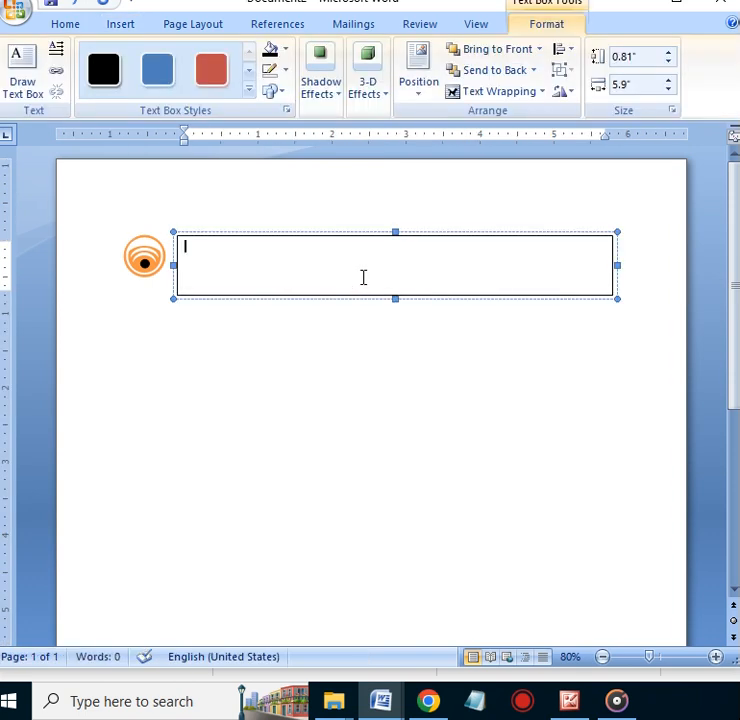
{"action": "type", "text": "oma"}
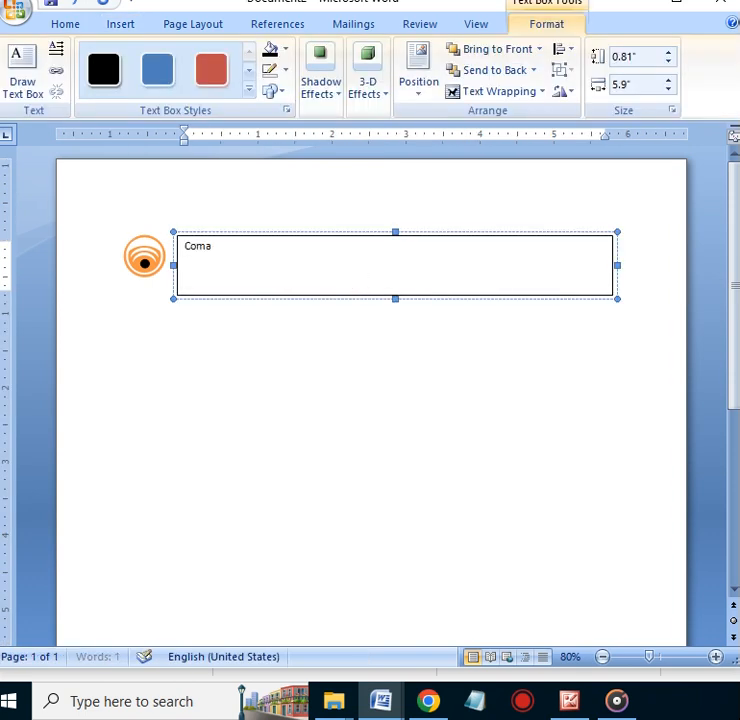
{"action": "type", "text": "omapny "}
{"action": "type", "text": "Name"}
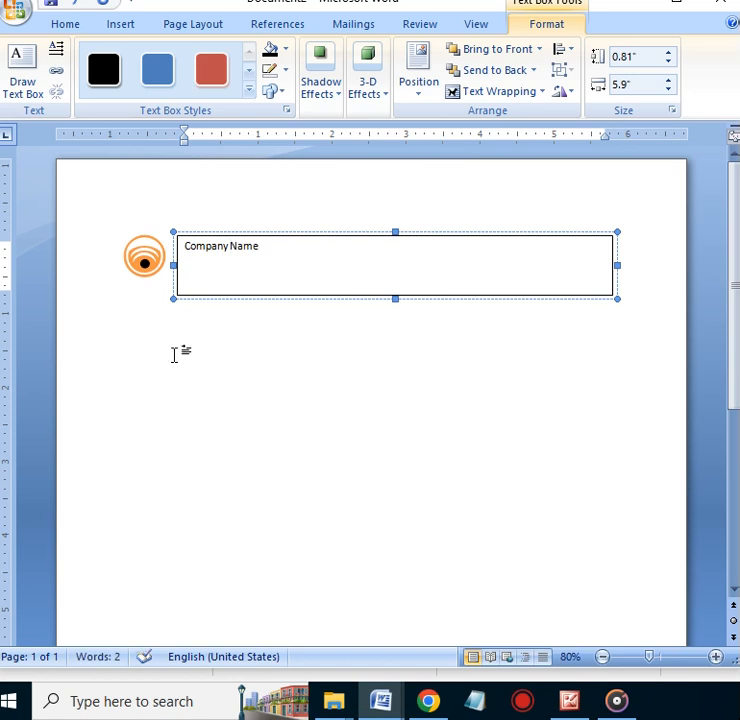
Set the "Company Name" text to 26 pt and color it gold.
{"action": "left_click_drag", "start_coordinate": [269, 252], "coordinate": [190, 240]}
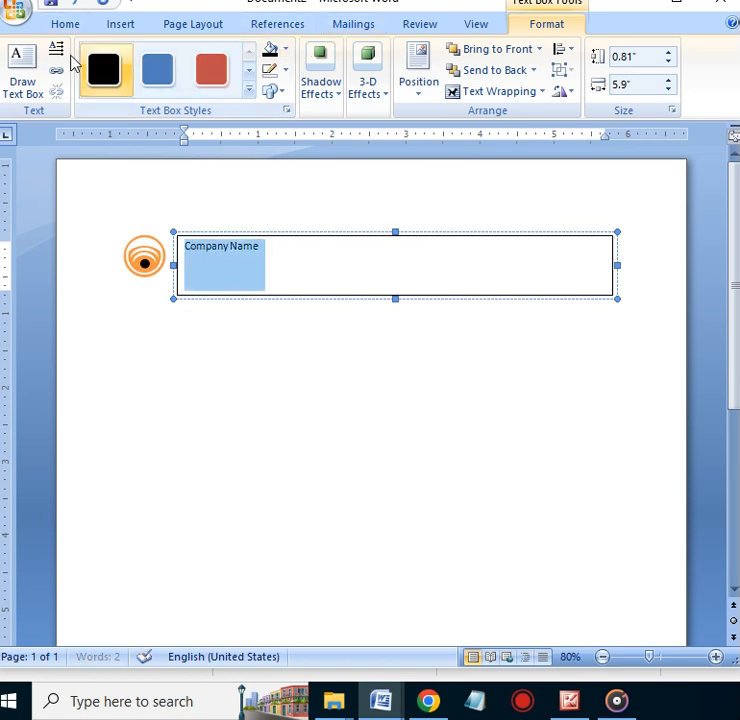
{"action": "left_click", "coordinate": [64, 24]}
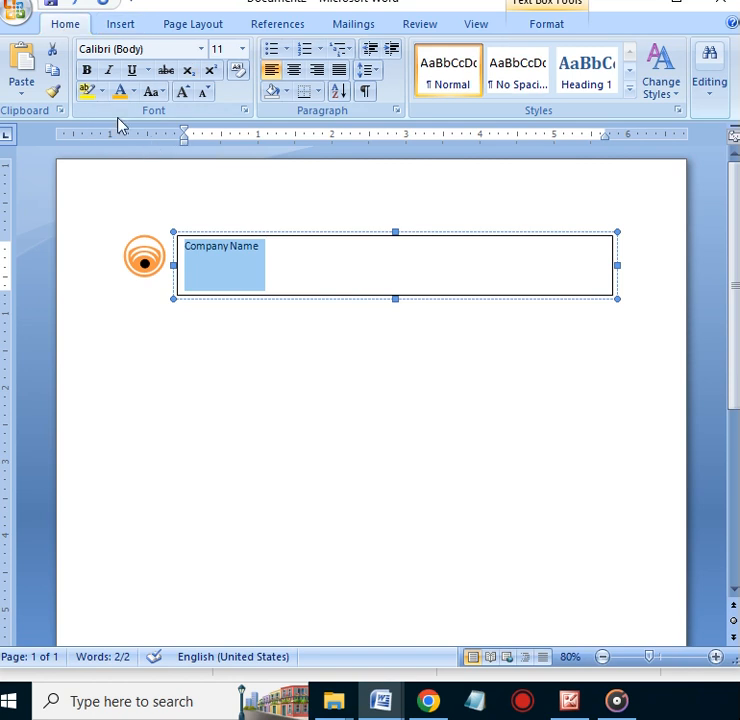
{"action": "left_click", "coordinate": [183, 93]}
{"action": "left_click", "coordinate": [183, 93]}
{"action": "left_click", "coordinate": [183, 93]}
{"action": "left_click", "coordinate": [183, 93]}
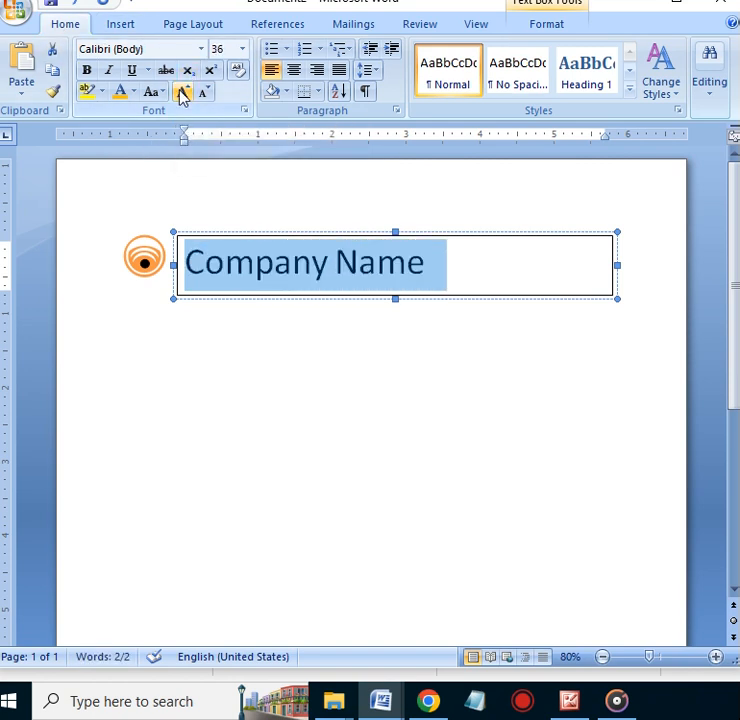
{"action": "left_click", "coordinate": [203, 93]}
{"action": "left_click", "coordinate": [203, 93]}
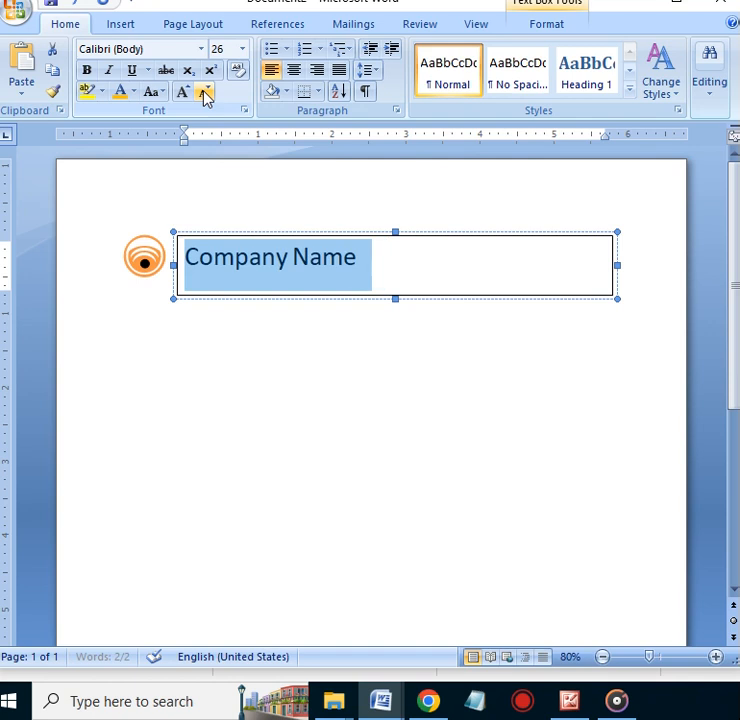
{"action": "left_click", "coordinate": [119, 92]}
Start a new line beneath "Company Name" in the text box and reduce its font size to 10 pt.
{"action": "left_click", "coordinate": [386, 263]}
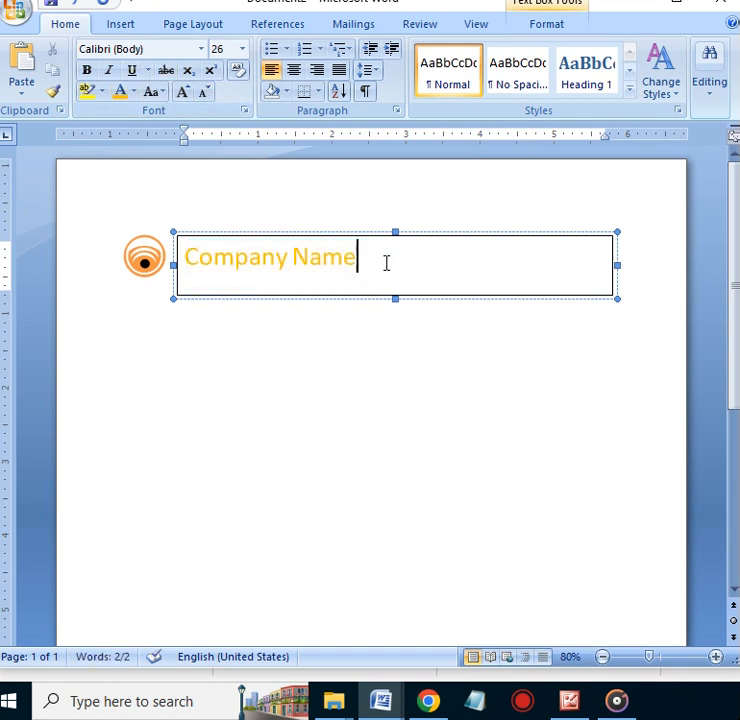
{"action": "key", "text": "Return"}
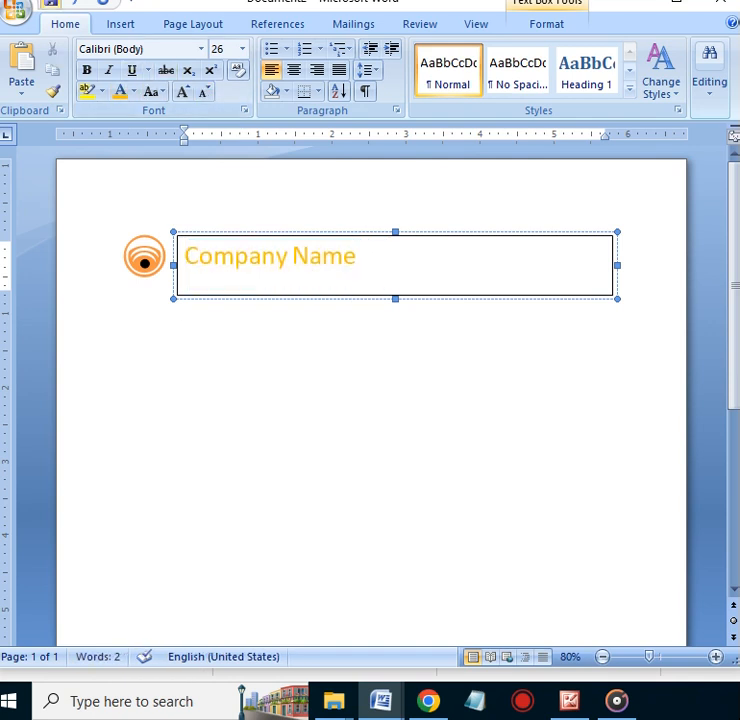
{"action": "left_click", "coordinate": [208, 93]}
{"action": "left_click", "coordinate": [208, 93]}
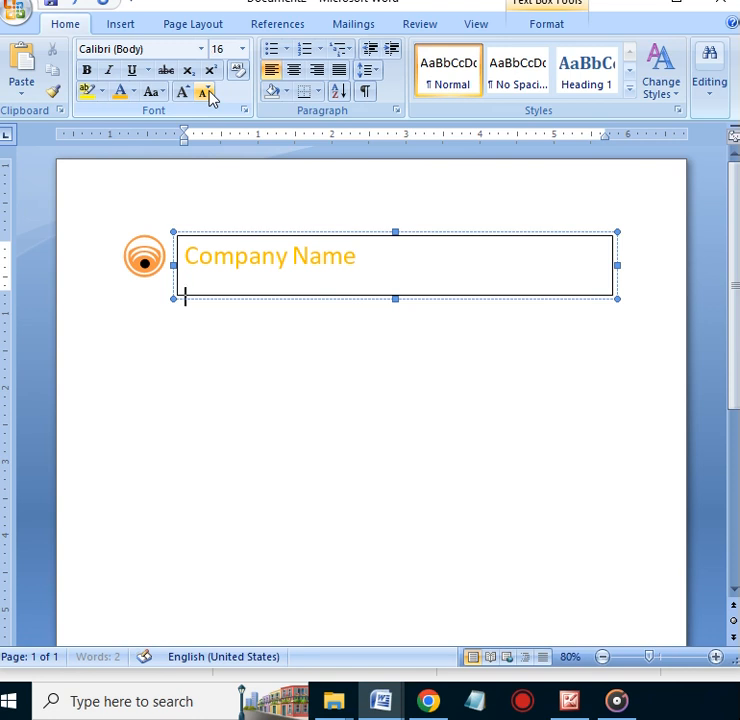
{"action": "left_click", "coordinate": [208, 93]}
{"action": "left_click", "coordinate": [208, 93]}
{"action": "left_click", "coordinate": [208, 93]}
{"action": "left_click", "coordinate": [208, 93]}
Set the "Company Name" paragraph to single line spacing with 0 pt spacing after it.
{"action": "left_click_drag", "start_coordinate": [236, 256], "coordinate": [183, 256]}
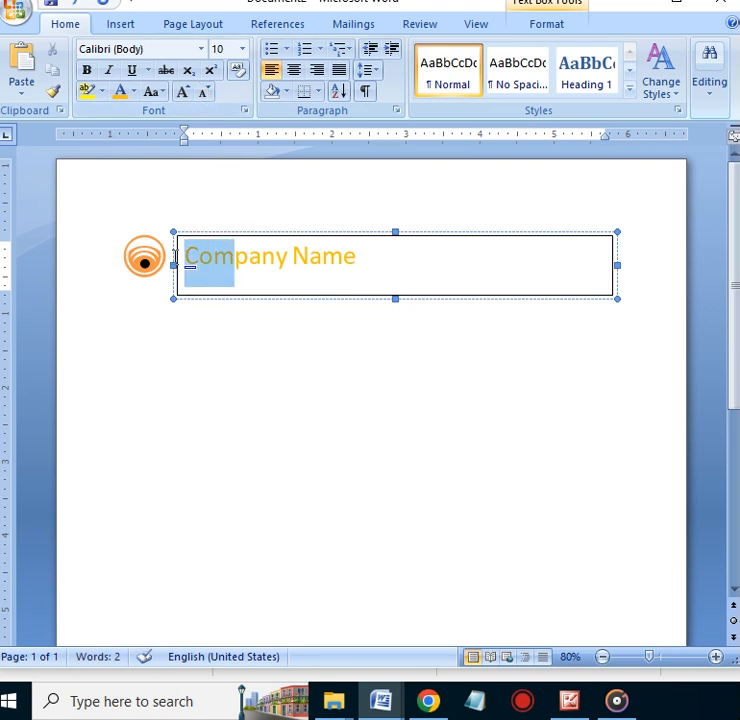
{"action": "left_click", "coordinate": [256, 297]}
{"action": "left_click", "coordinate": [279, 277]}
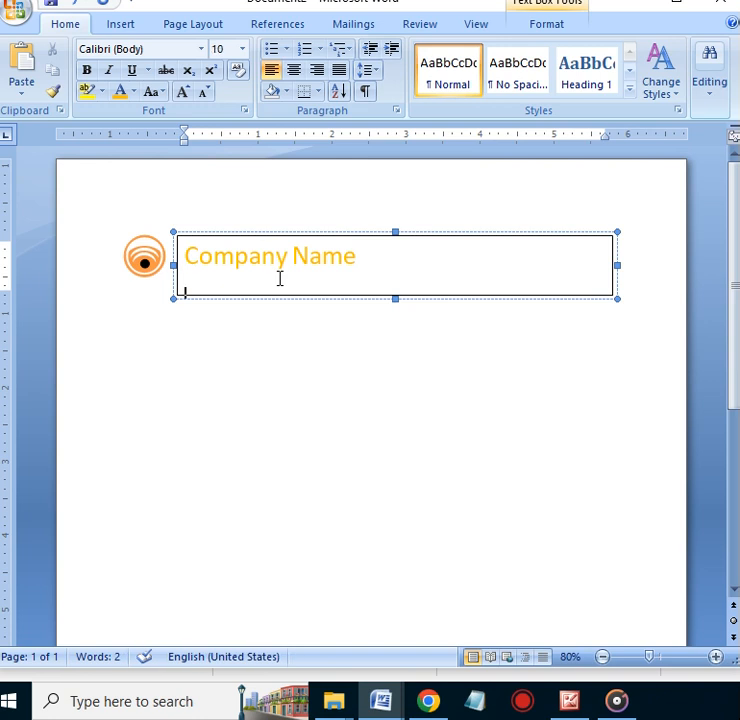
{"action": "key", "text": "shift+Left"}
{"action": "key", "text": "shift+Left"}
{"action": "key", "text": "shift+Left"}
{"action": "key", "text": "shift+Left"}
{"action": "key", "text": "shift+Left"}
{"action": "key", "text": "shift+Left"}
{"action": "key", "text": "shift+Left"}
{"action": "key", "text": "shift+Left"}
{"action": "key", "text": "shift+Left"}
{"action": "key", "text": "shift+Left"}
{"action": "key", "text": "shift+Left"}
{"action": "key", "text": "shift+Left"}
{"action": "key", "text": "shift+Left"}
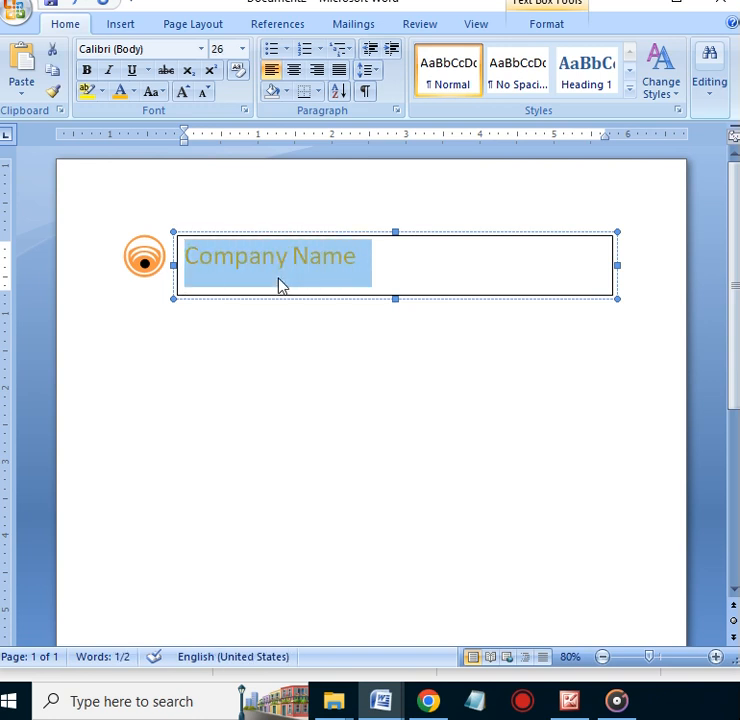
{"action": "left_click", "coordinate": [378, 70]}
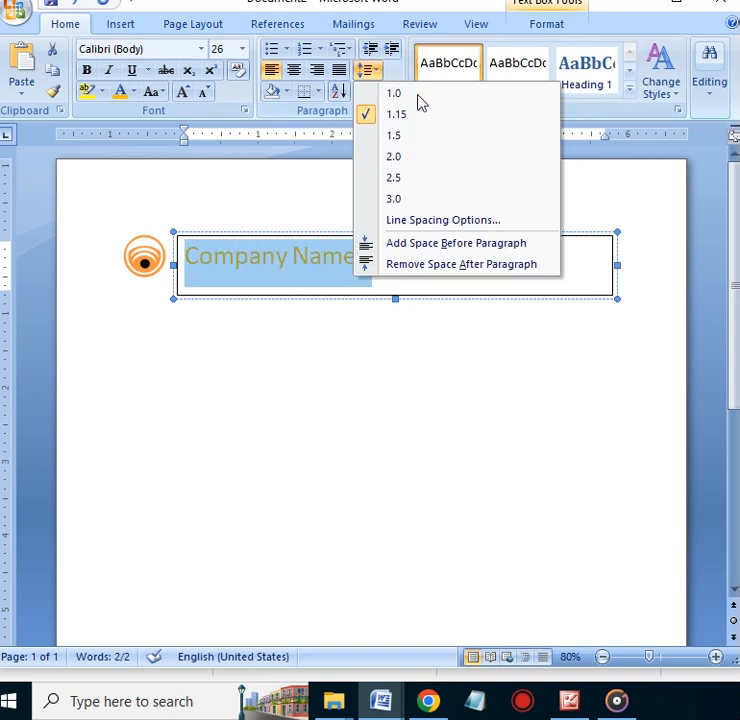
{"action": "left_click", "coordinate": [420, 219]}
{"action": "left_click", "coordinate": [321, 372]}
{"action": "left_click", "coordinate": [321, 372]}
{"action": "left_click", "coordinate": [464, 368]}
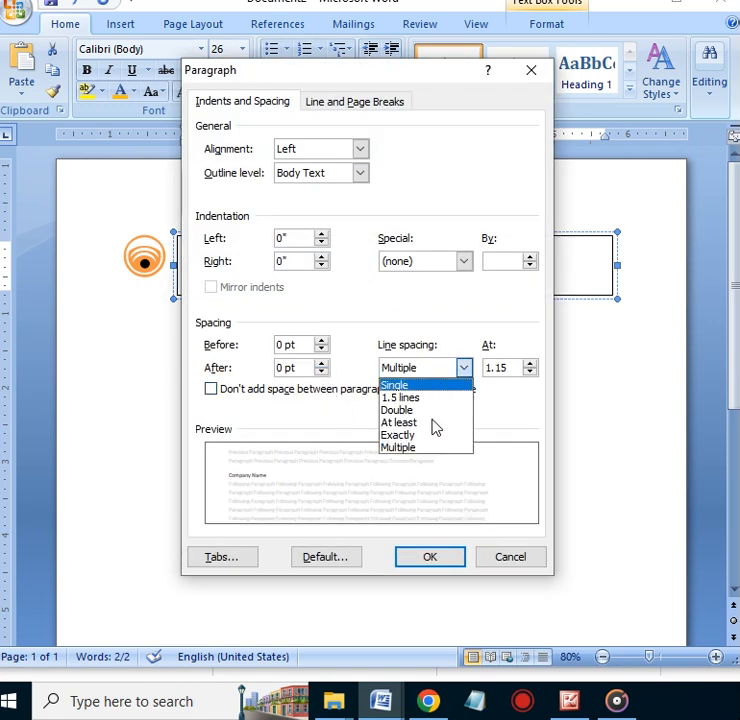
{"action": "left_click", "coordinate": [395, 385]}
{"action": "left_click", "coordinate": [429, 557]}
Enter "Tagline Goes Here" on the line beneath the company name.
{"action": "left_click", "coordinate": [226, 284]}
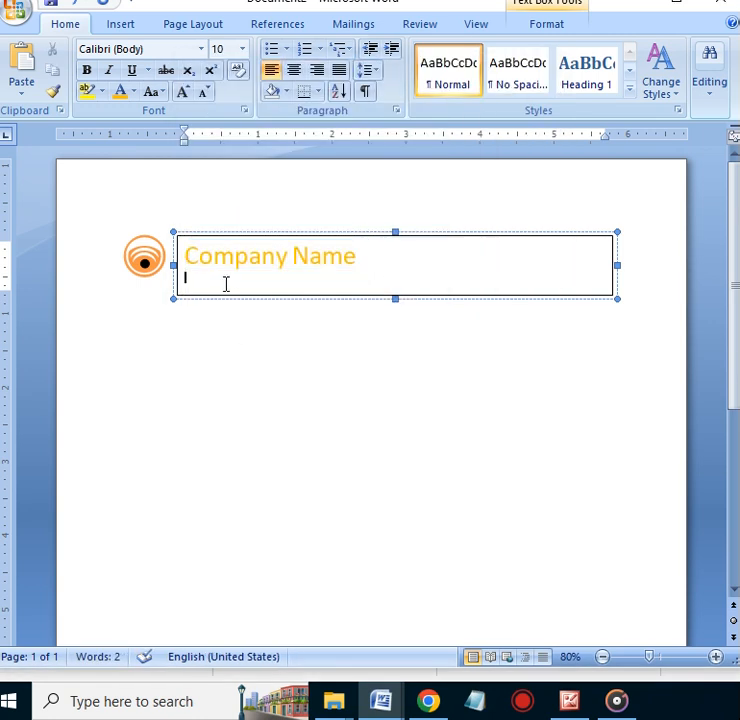
{"action": "type", "text": "Tagline"}
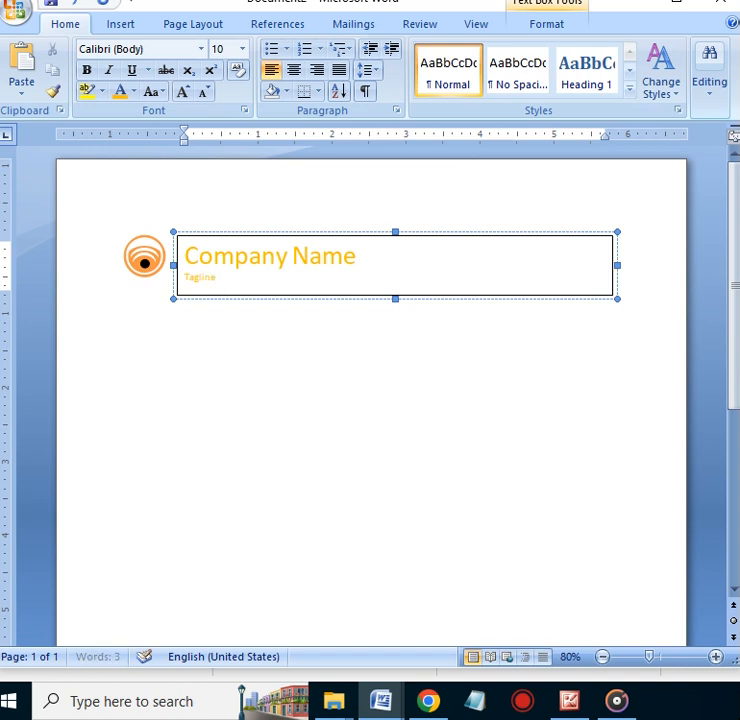
{"action": "type", "text": " Goes Here"}
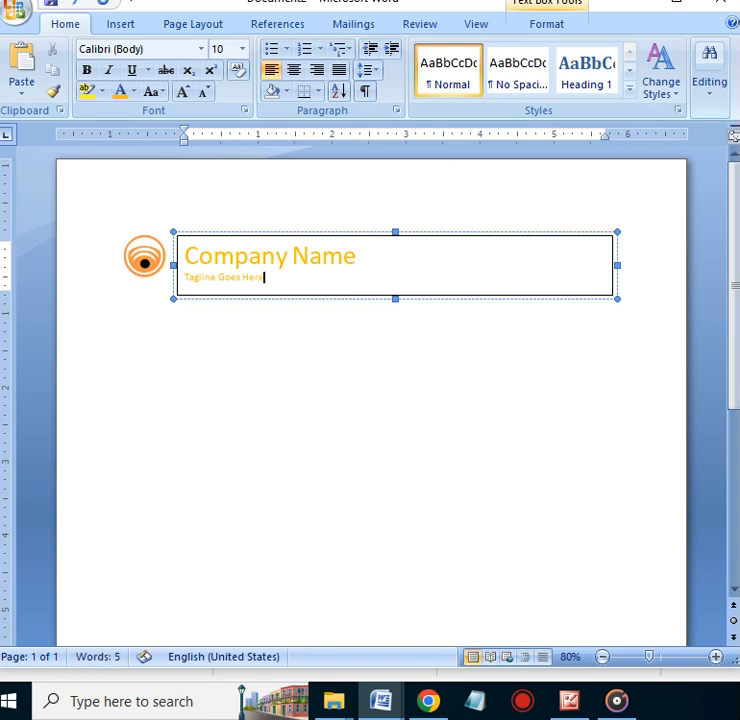
Change the font color of the "Tagline Goes Here" line to black.
{"action": "left_click_drag", "start_coordinate": [264, 277], "coordinate": [183, 276]}
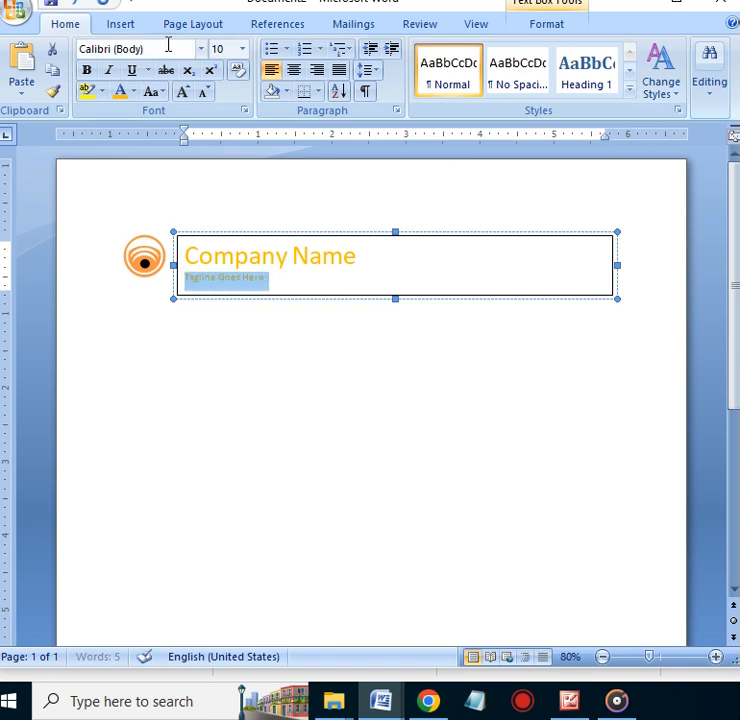
{"action": "left_click", "coordinate": [135, 91]}
{"action": "left_click", "coordinate": [172, 116]}
Place the cursor after "Company Name" and bring up the formatting options for its text box.
{"action": "left_click", "coordinate": [344, 262]}
{"action": "left_click", "coordinate": [437, 261]}
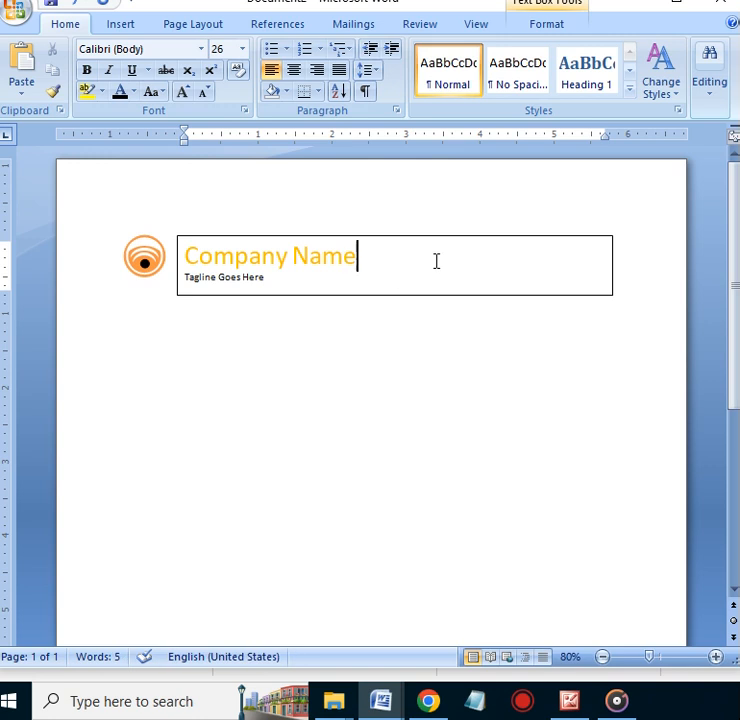
{"action": "left_click", "coordinate": [555, 25]}
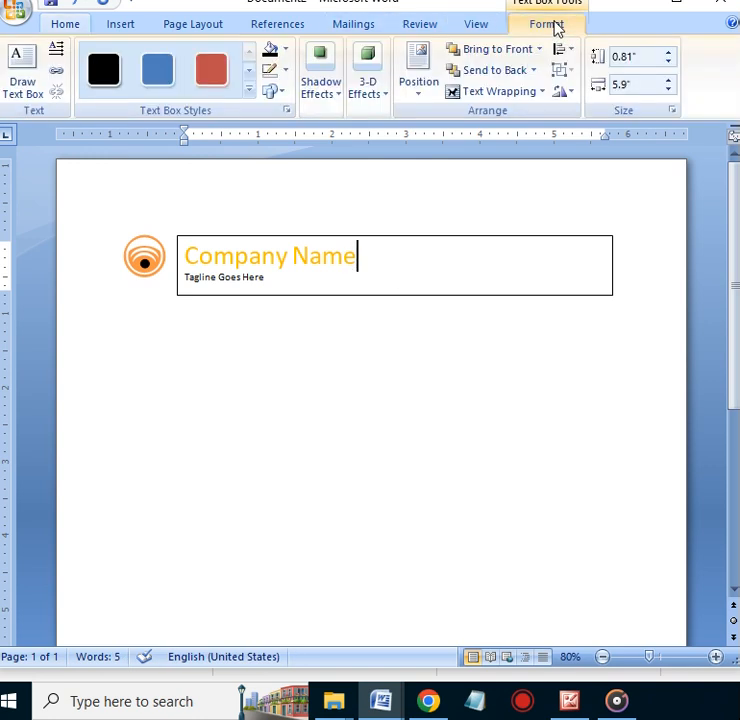